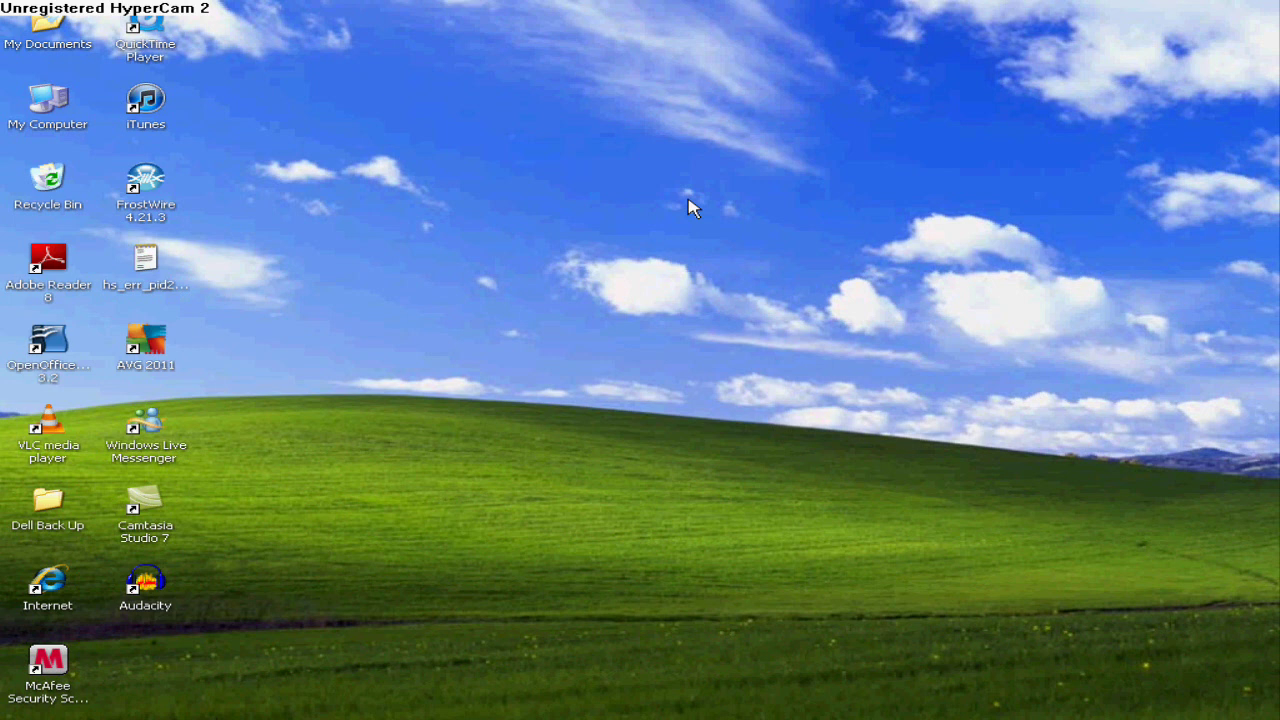
# Launch Internet Explorer and load the pasted FileDropper link for the Movie Maker 2 HD Plugins zip.
pyautogui.click(63, 580)
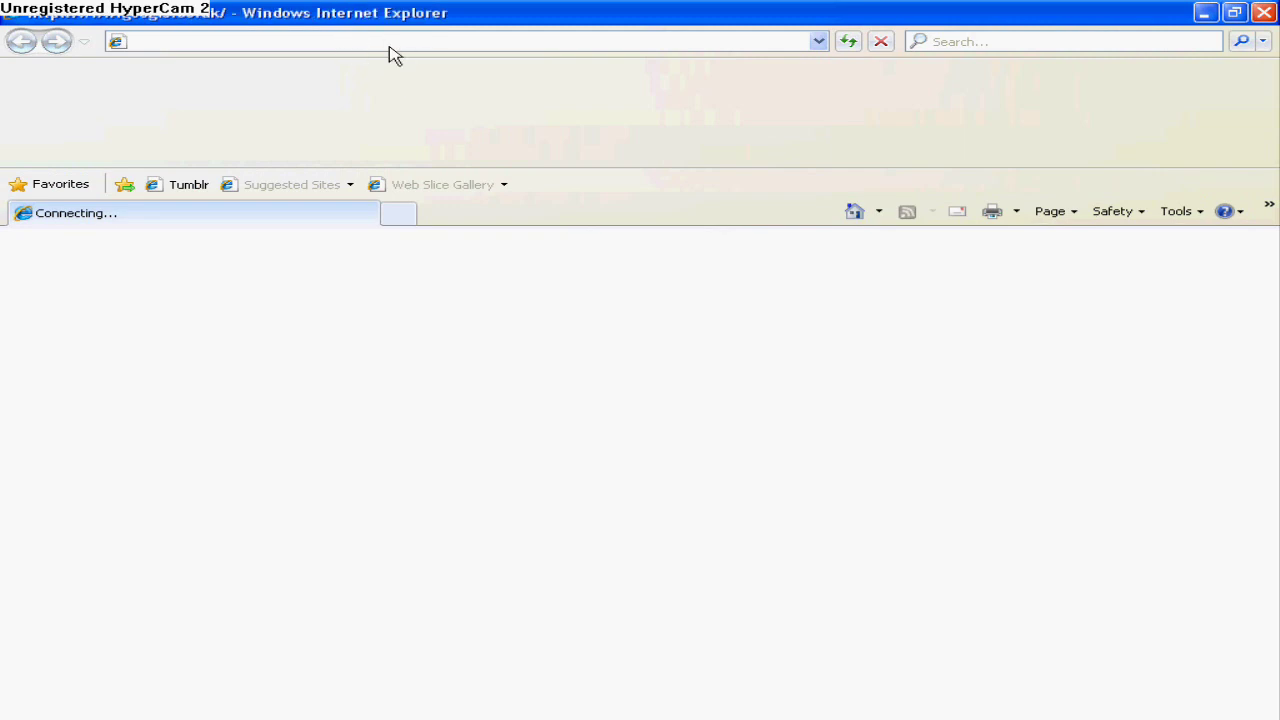
pyautogui.click(377, 41)
pyautogui.rightClick(379, 42)
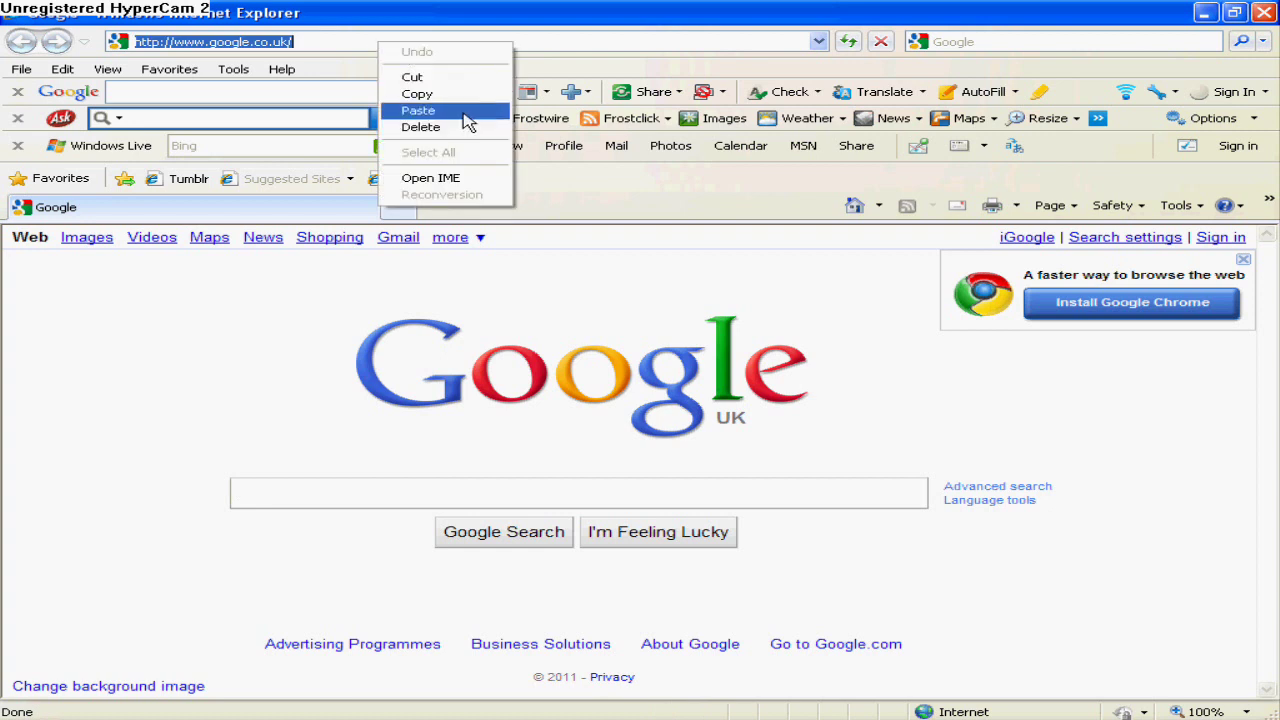
pyautogui.click(418, 110)
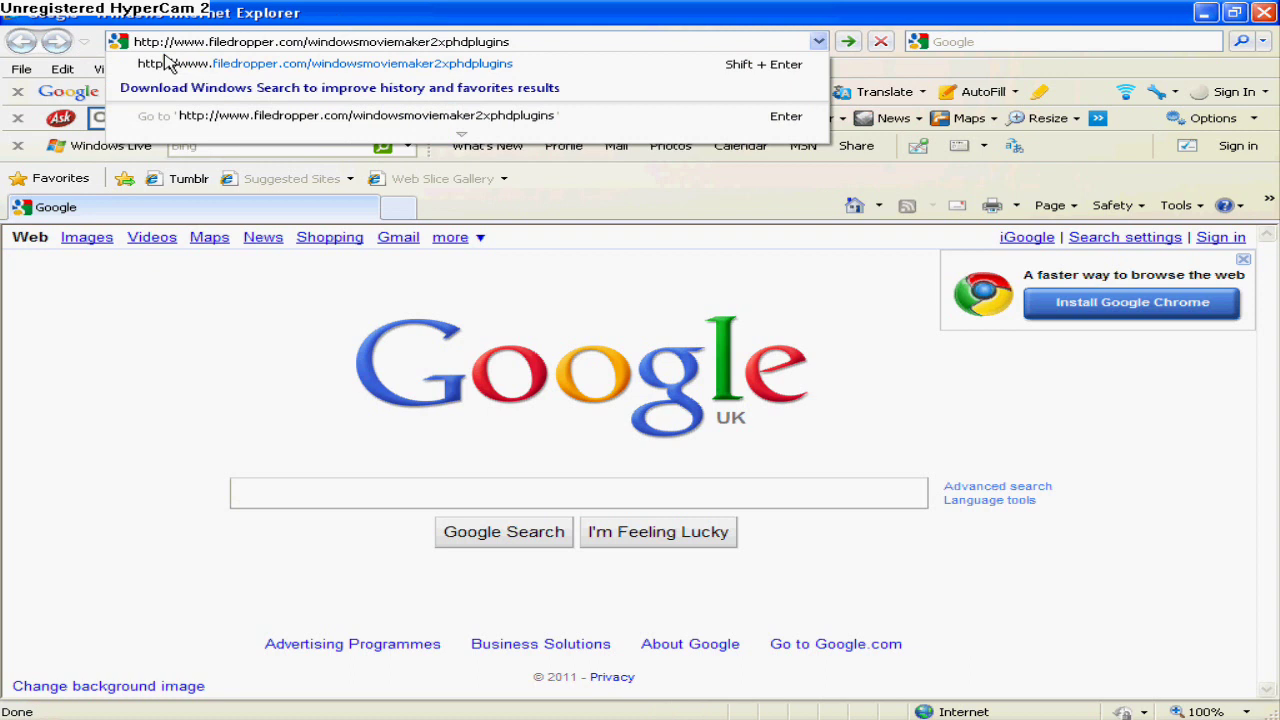
pyautogui.press('Return')
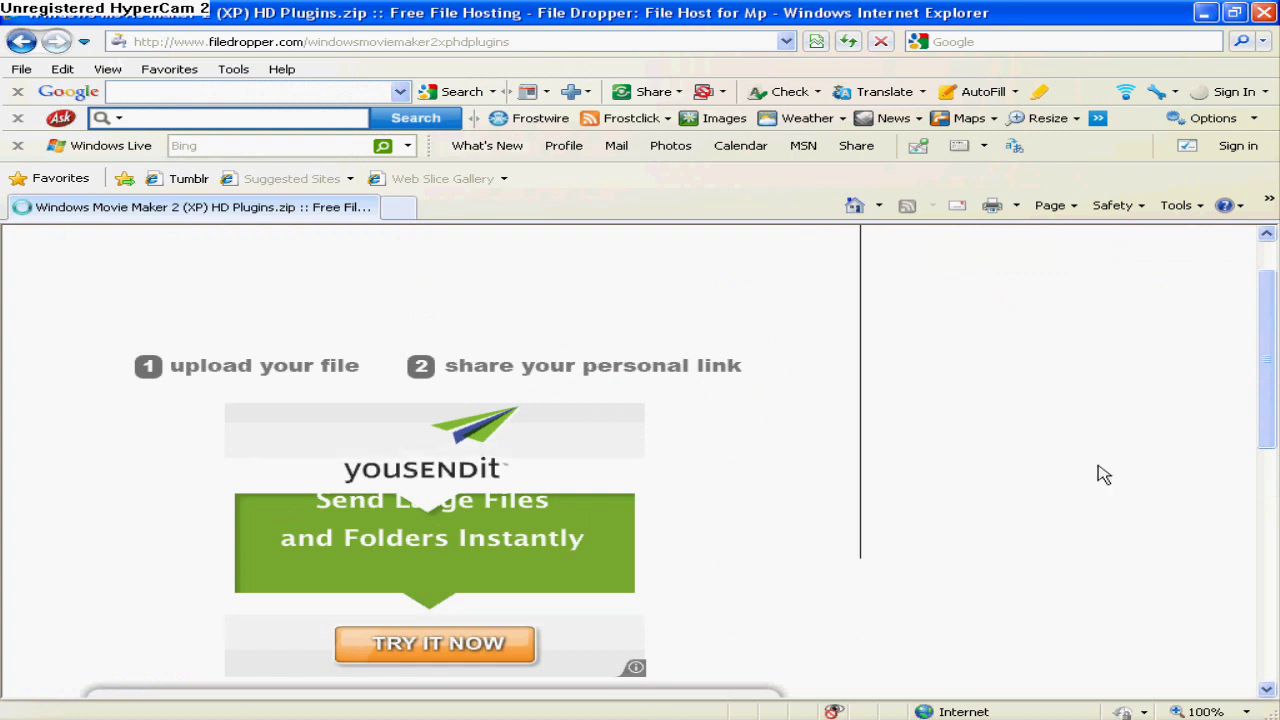
# Pass the captcha and save the HD Plugins zip in My Documents as 'HHDHUghu ged'.
pyautogui.moveTo(1273, 447); pyautogui.dragTo(1273, 550)
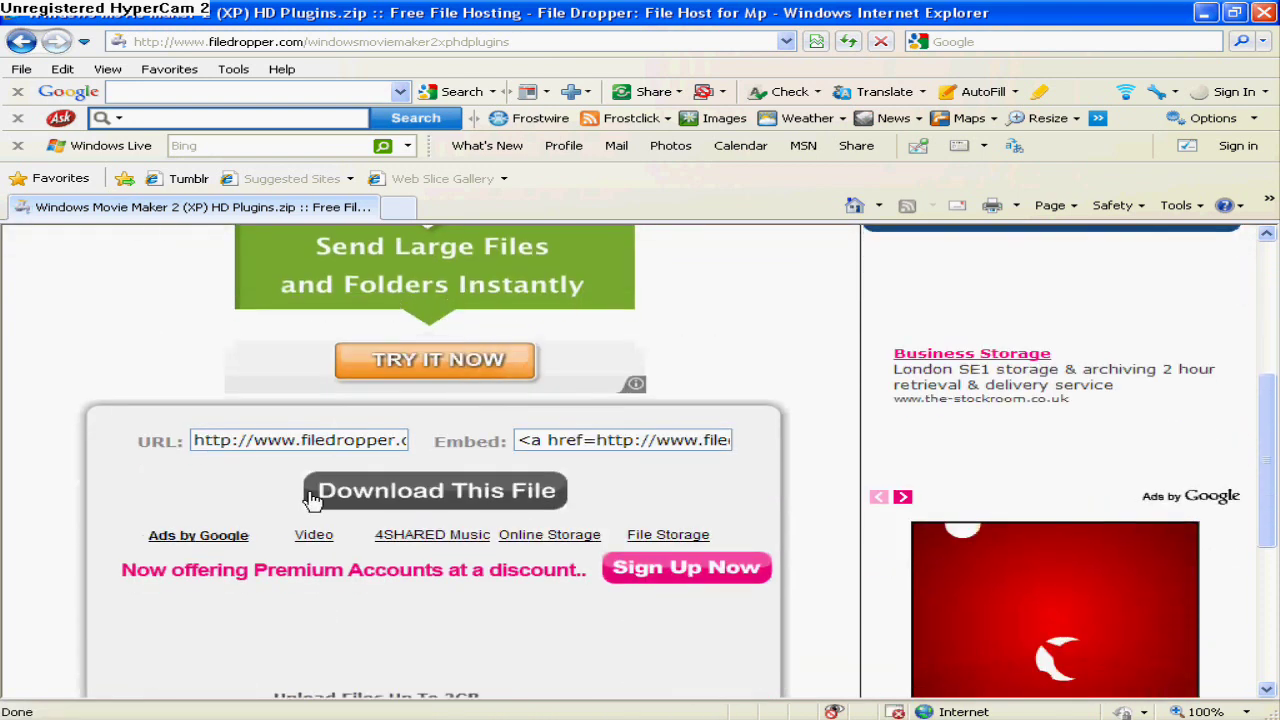
pyautogui.click(410, 510)
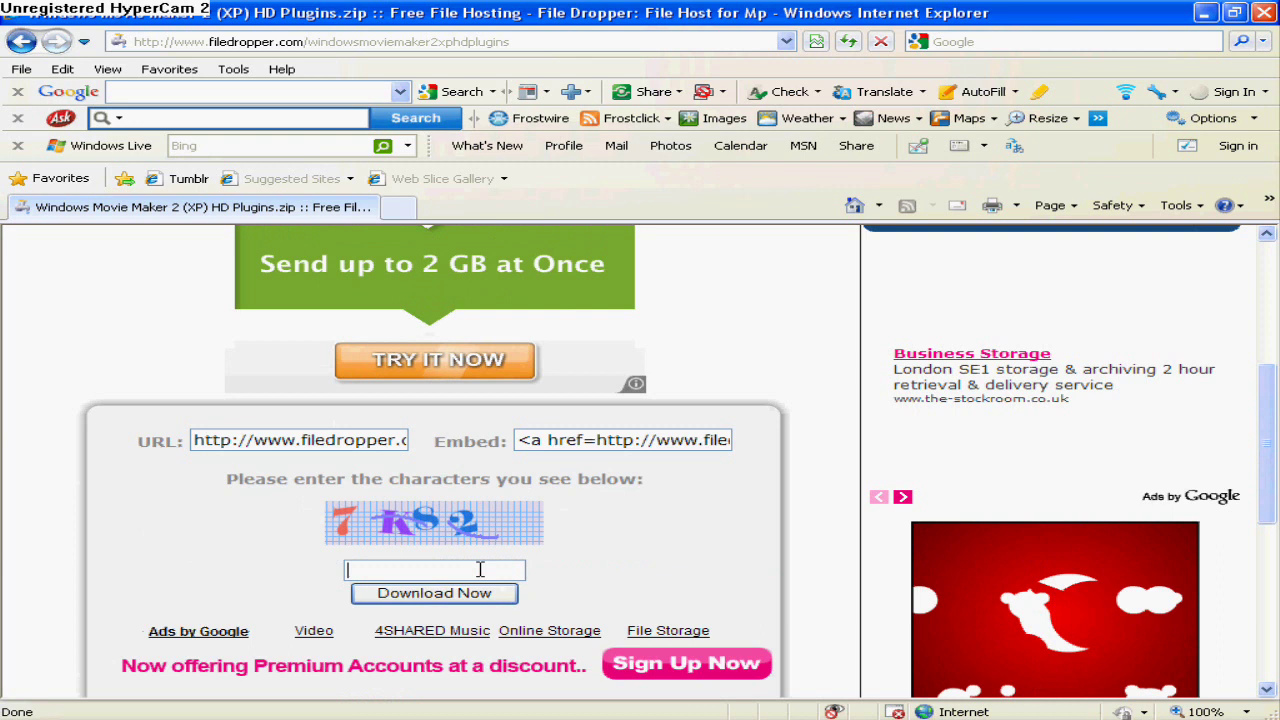
pyautogui.write('7k82')
pyautogui.click(460, 594)
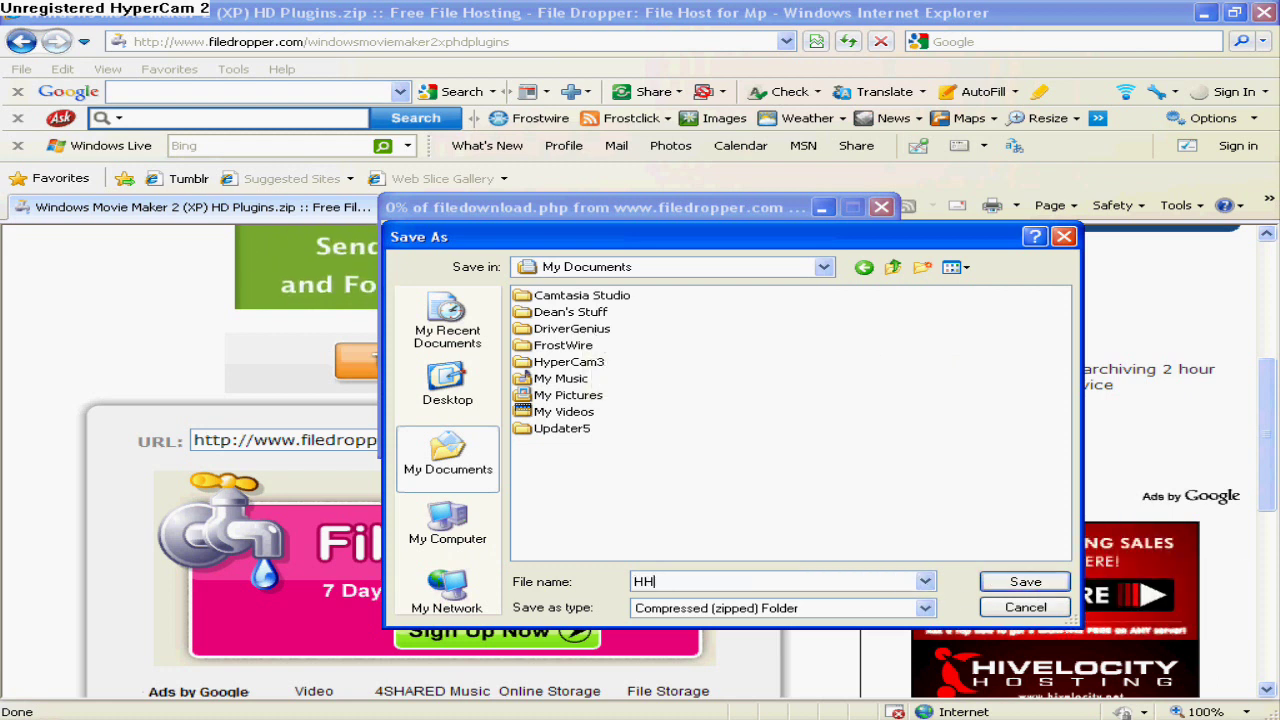
pyautogui.write('HHDHUghu ged')
pyautogui.press('Return')
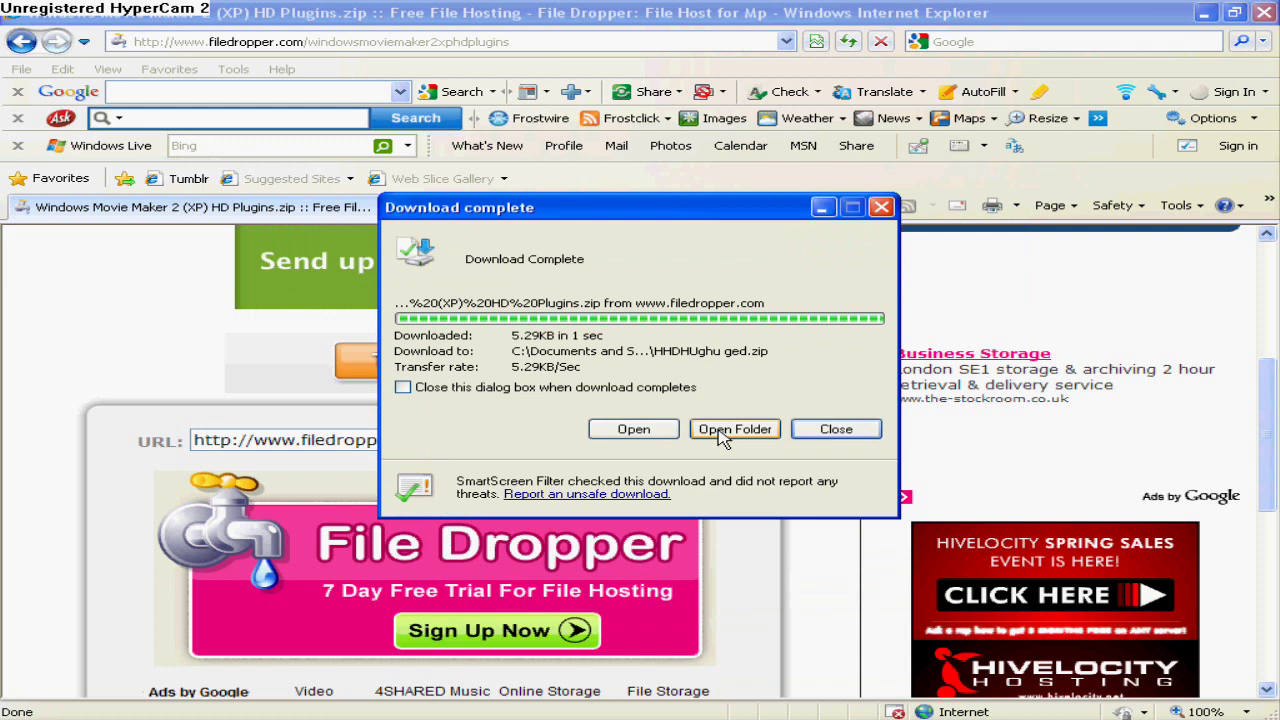
# Extract all files from the downloaded HD Plugins zip with the extraction wizard.
pyautogui.click(735, 429)
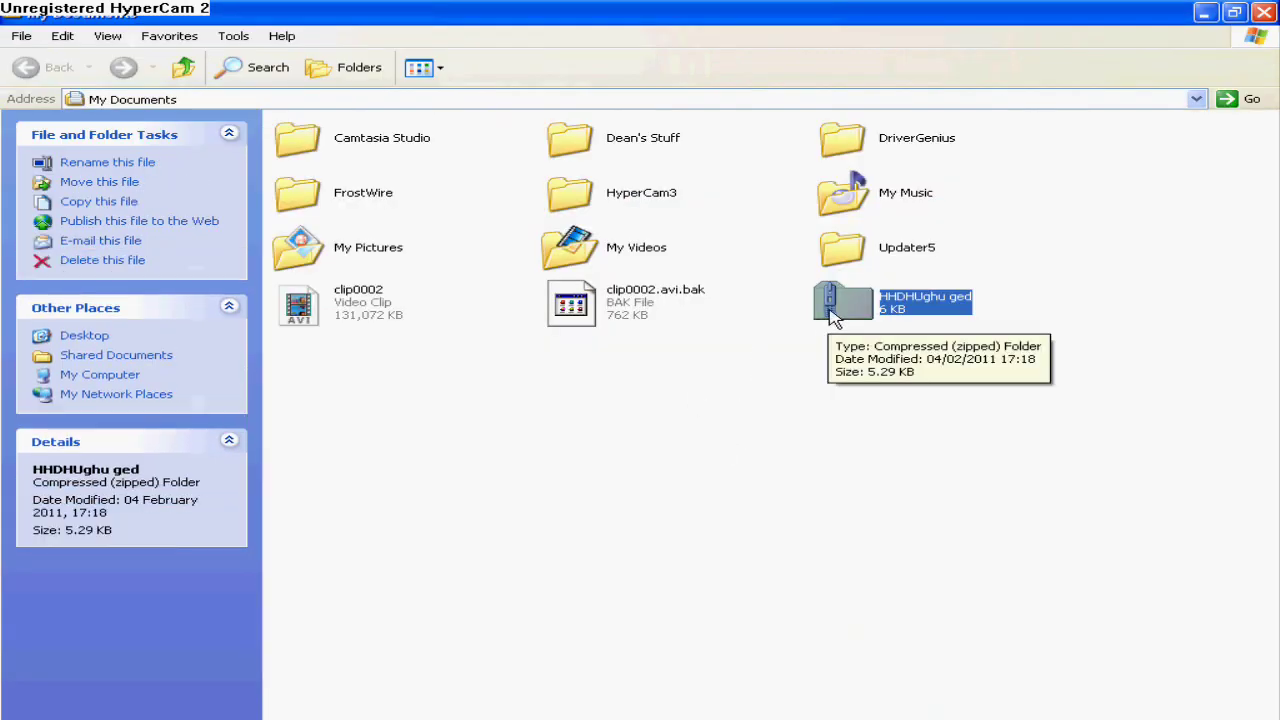
pyautogui.doubleClick(830, 315)
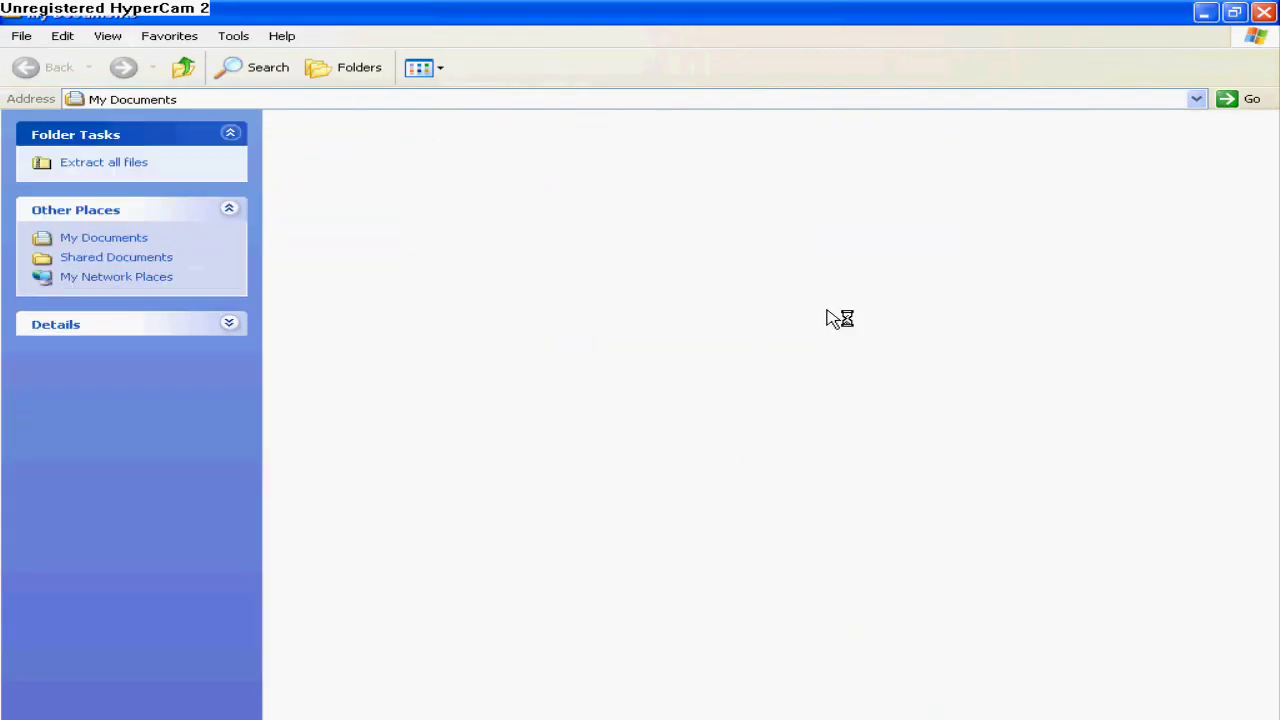
pyautogui.click(128, 165)
pyautogui.click(441, 380)
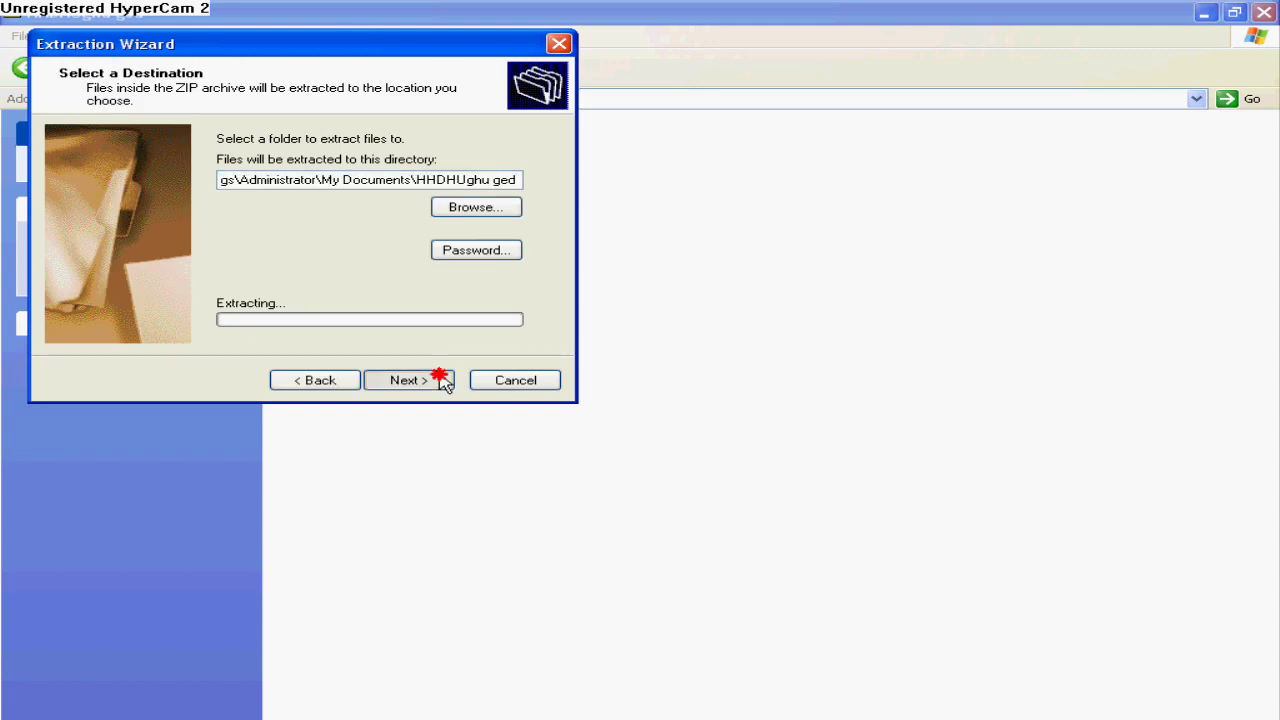
pyautogui.click(440, 379)
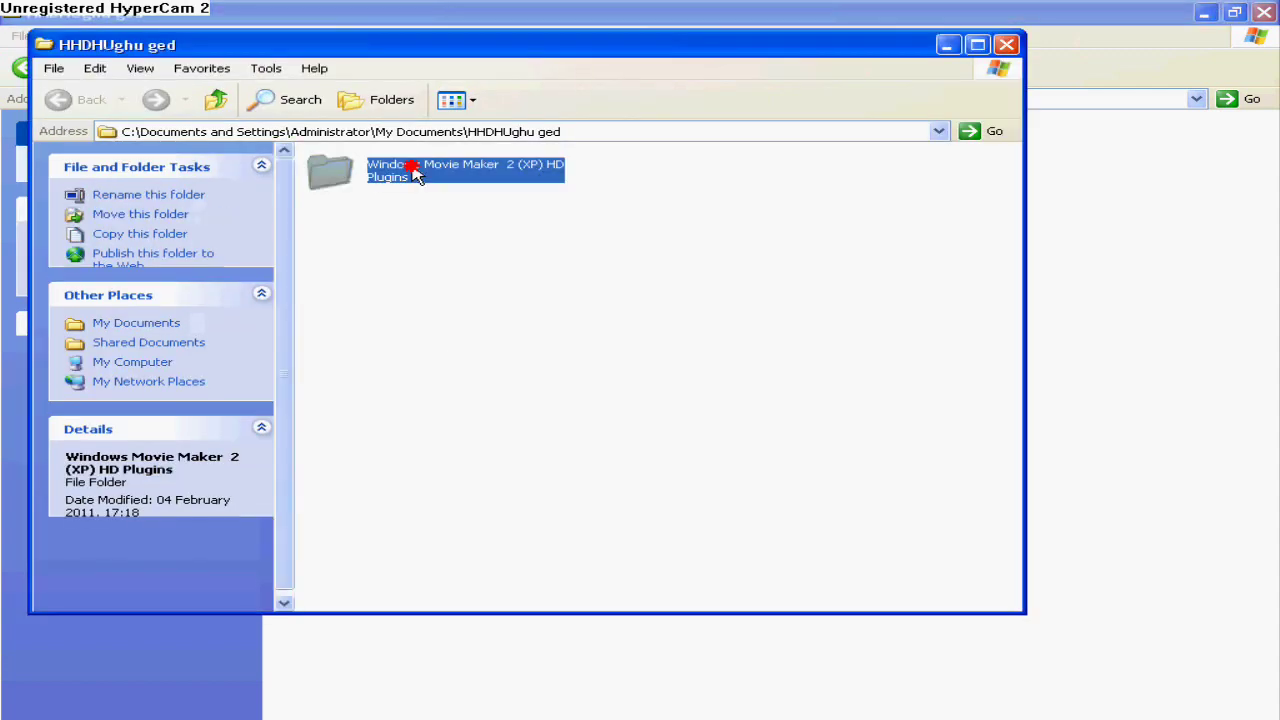
# Open the Windows Movie Maker 2 (XP) HD Plugins folder showing the four WMV-HD .prx profiles.
pyautogui.doubleClick(414, 168)
pyautogui.click(420, 170)
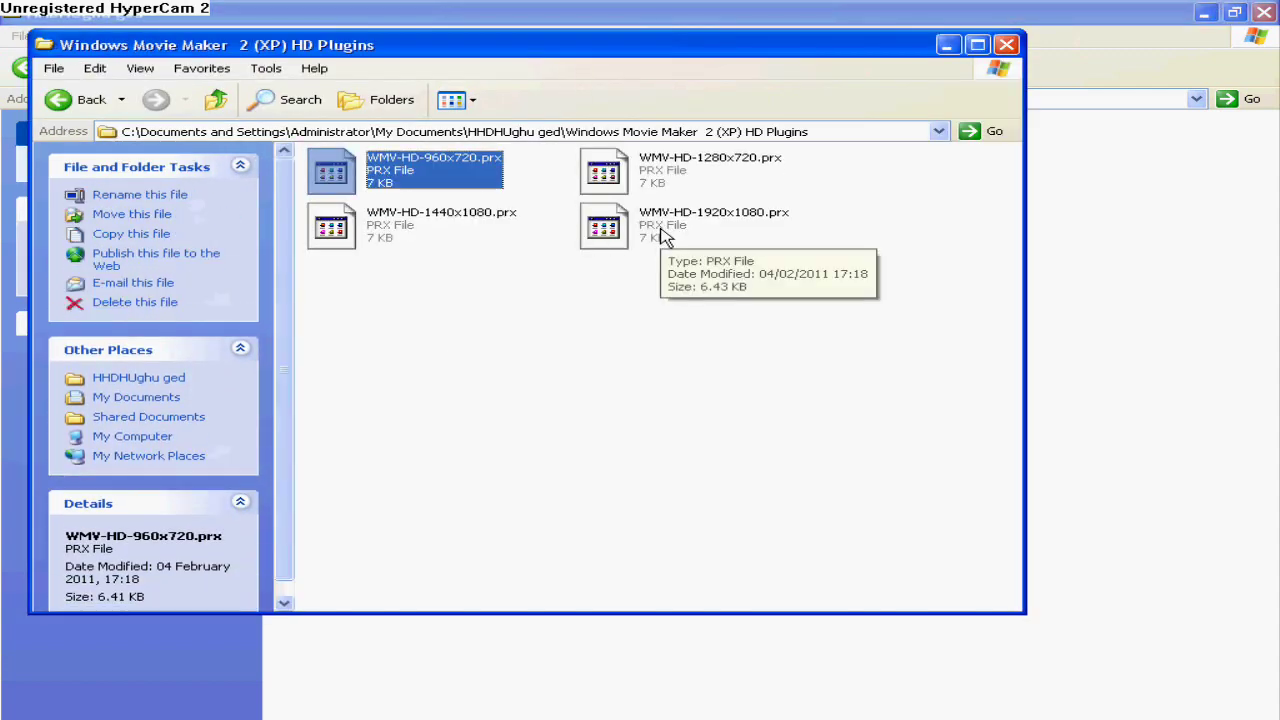
pyautogui.click(523, 286)
pyautogui.click(165, 714)
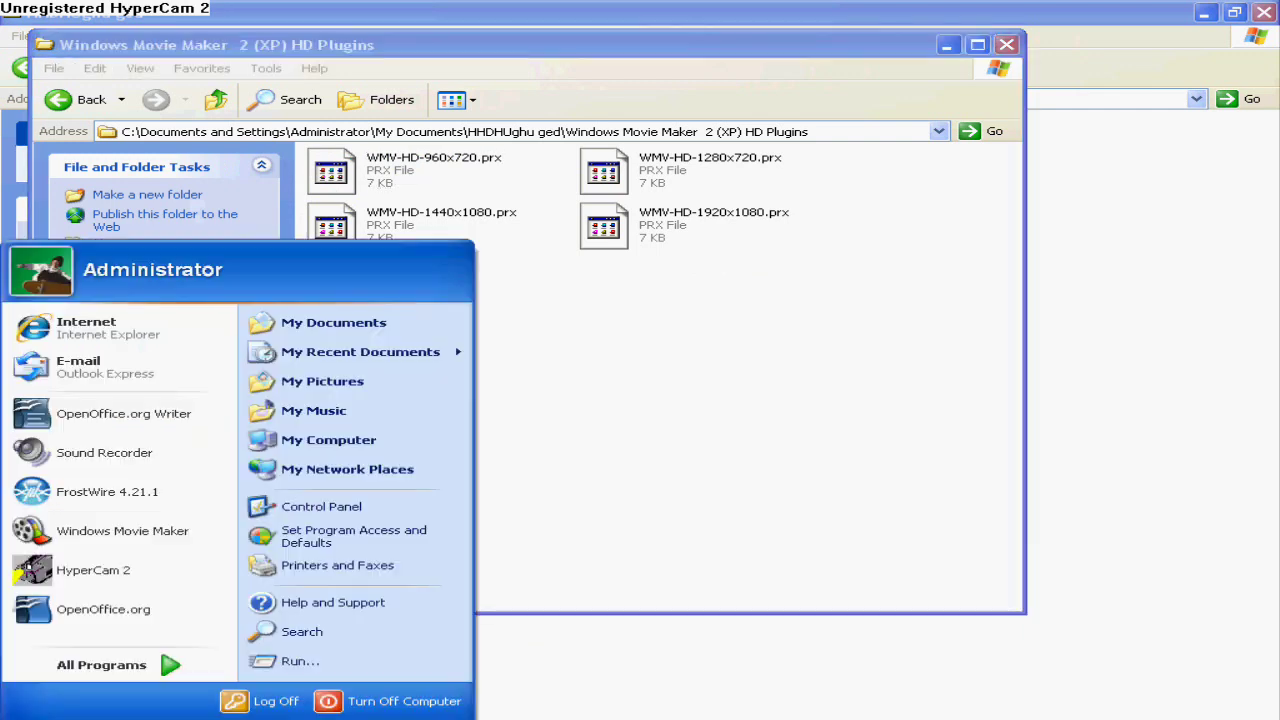
# Open C:\Program Files\Movie Maker via the shortcut's Find Target, alongside the HD Plugins window.
pyautogui.rightClick(148, 533)
pyautogui.click(196, 700)
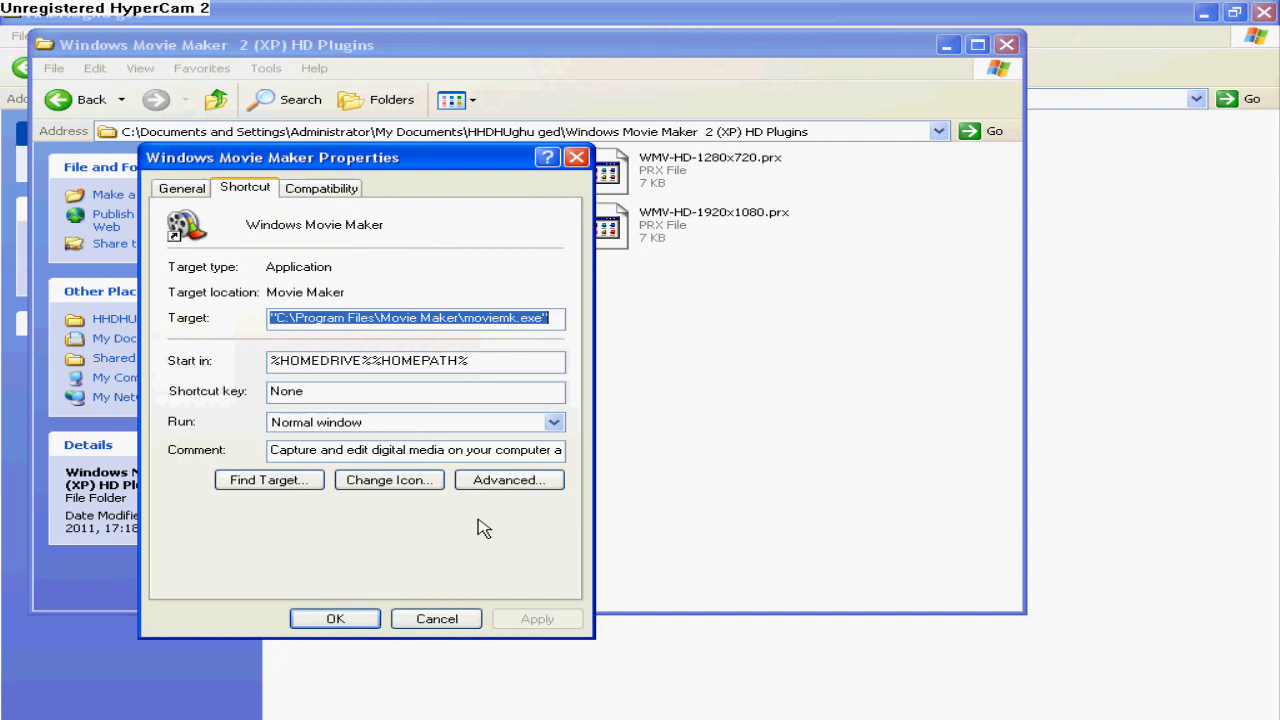
pyautogui.moveTo(409, 162); pyautogui.dragTo(617, 151)
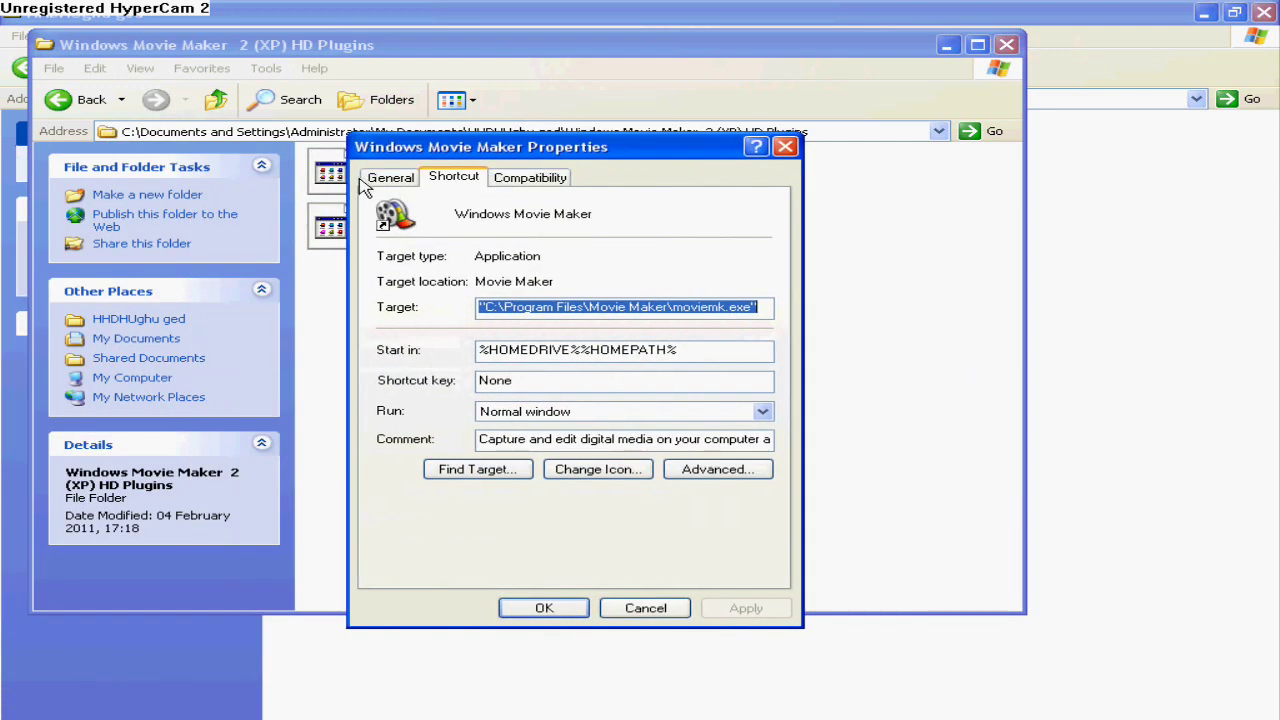
pyautogui.click(386, 177)
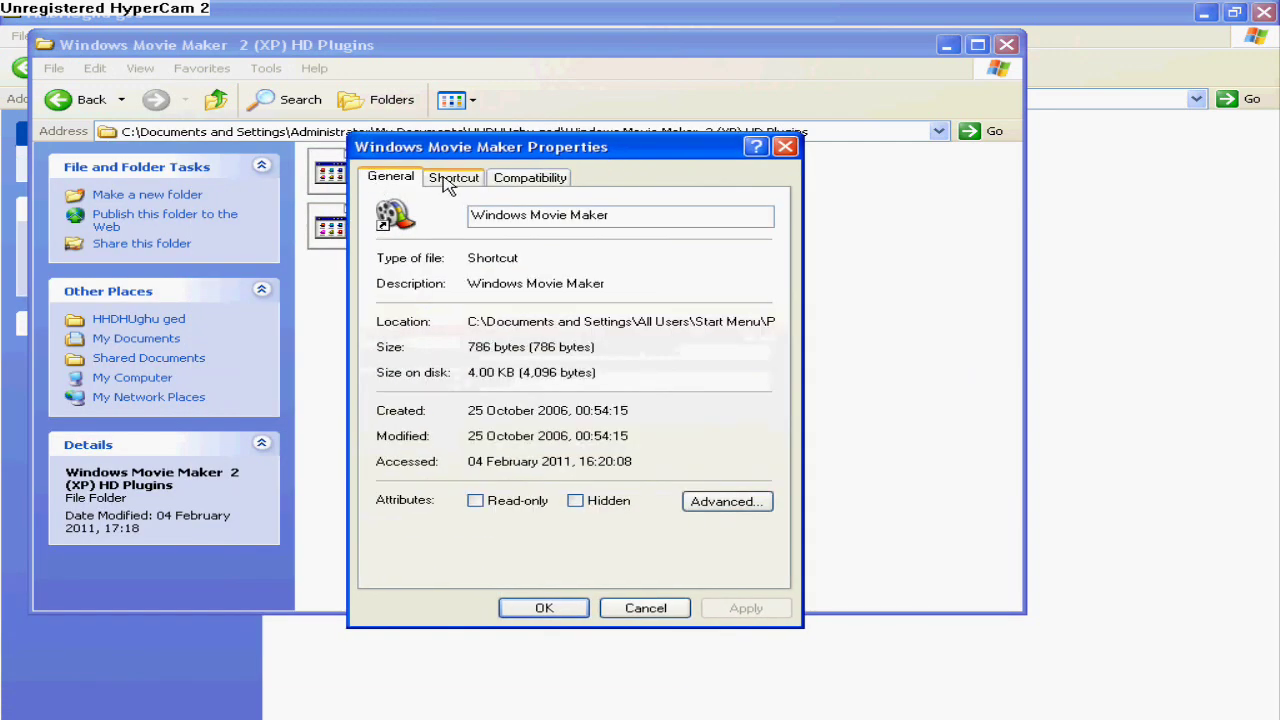
pyautogui.click(451, 177)
pyautogui.click(475, 470)
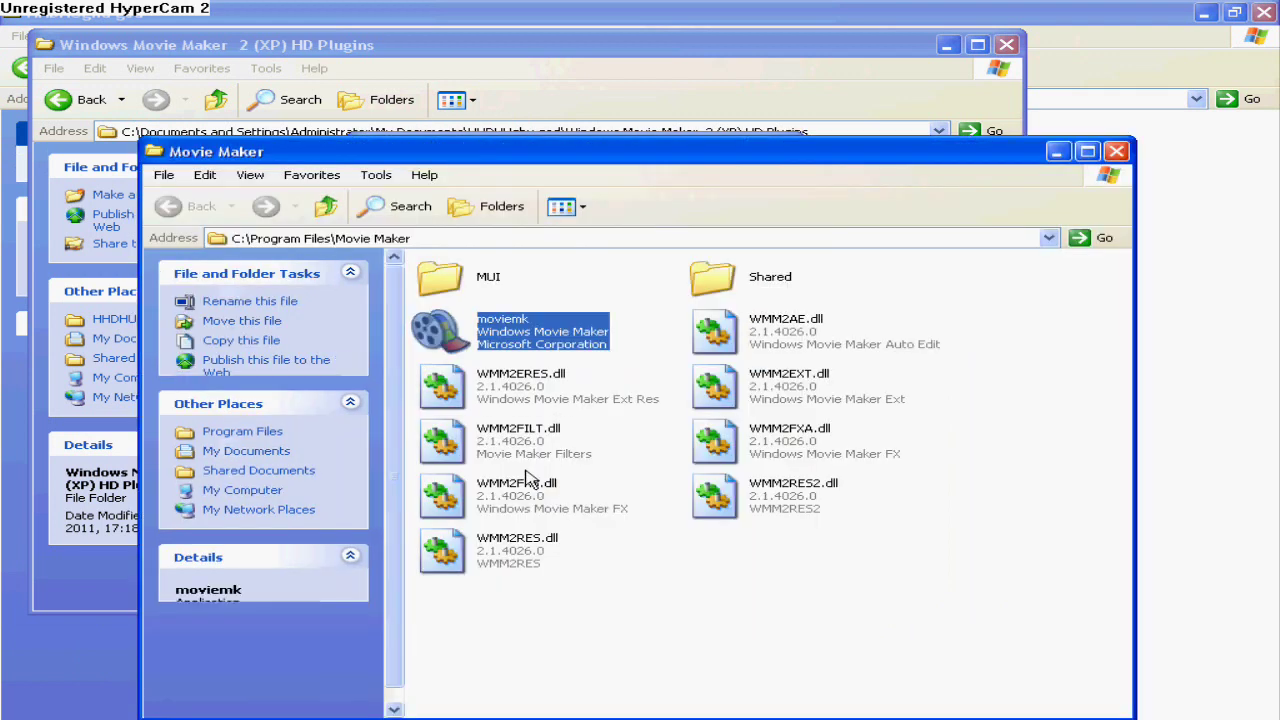
pyautogui.click(1193, 193)
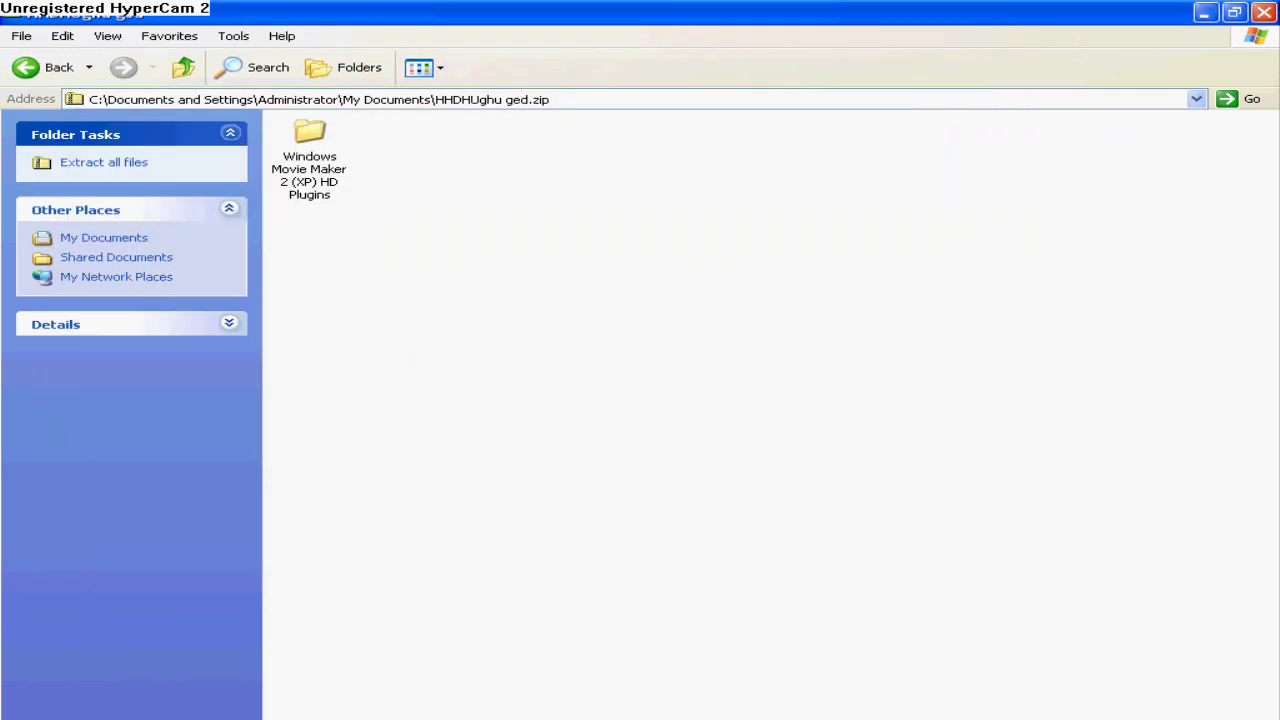
pyautogui.hotkey('alt', 'Tab')
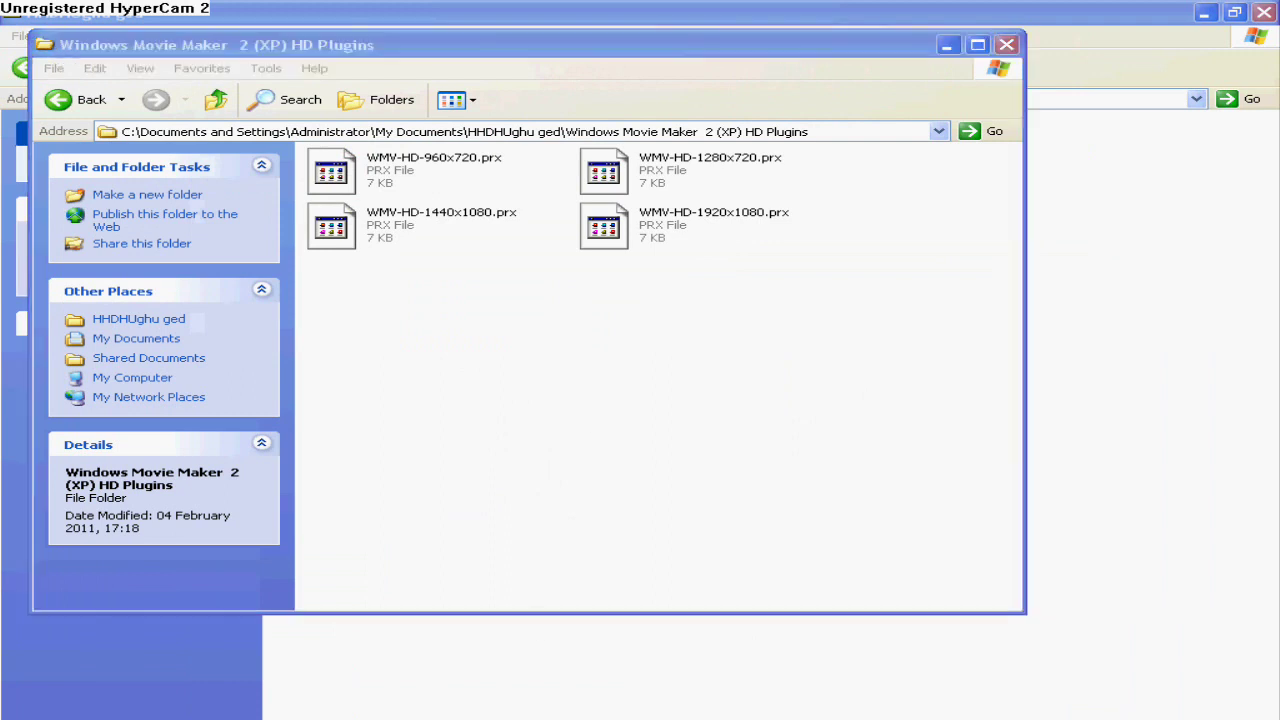
pyautogui.hotkey('alt', 'Tab')
# Copy the four WMV-HD .prx profiles into C:\Program Files\Movie Maker.
pyautogui.moveTo(676, 168); pyautogui.dragTo(854, 159)
pyautogui.click(612, 45)
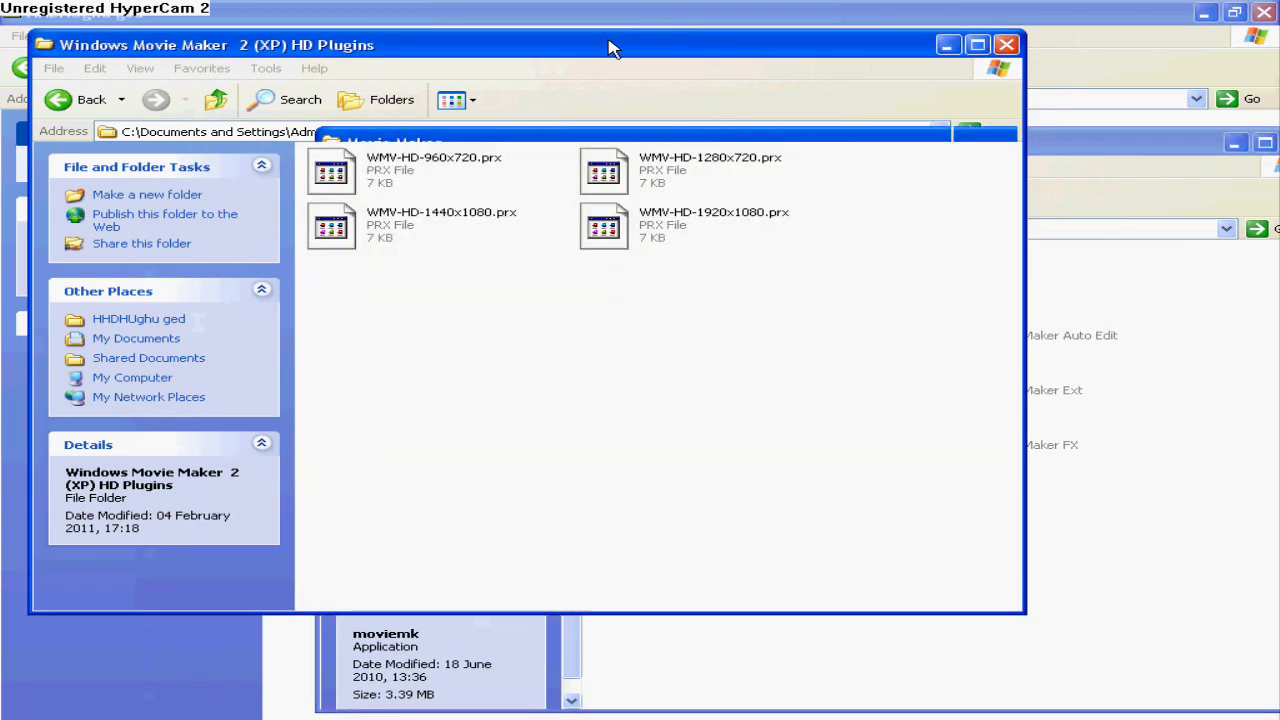
pyautogui.click(440, 192)
pyautogui.keyDown('shift'); pyautogui.click(664, 236); pyautogui.keyUp('shift')
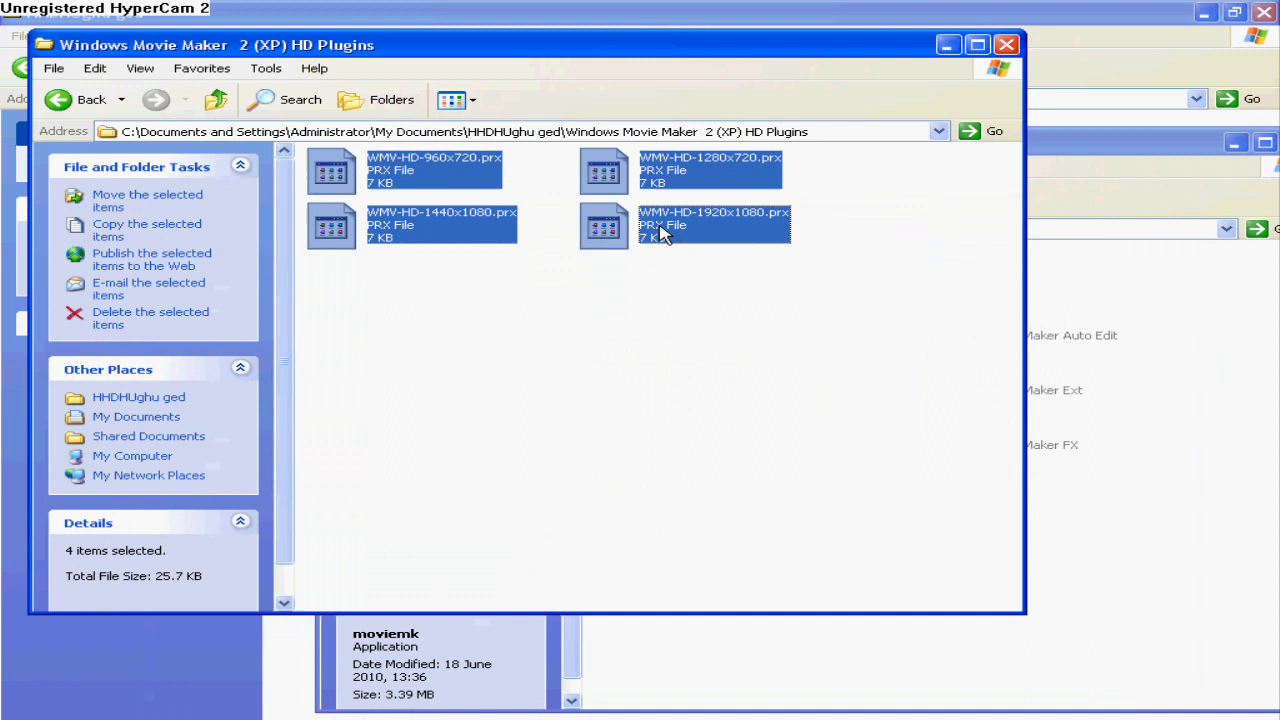
pyautogui.moveTo(664, 236)
pyautogui.mouseDown()
pyautogui.moveTo(915, 700)
pyautogui.moveTo(777, 563)
pyautogui.mouseUp()
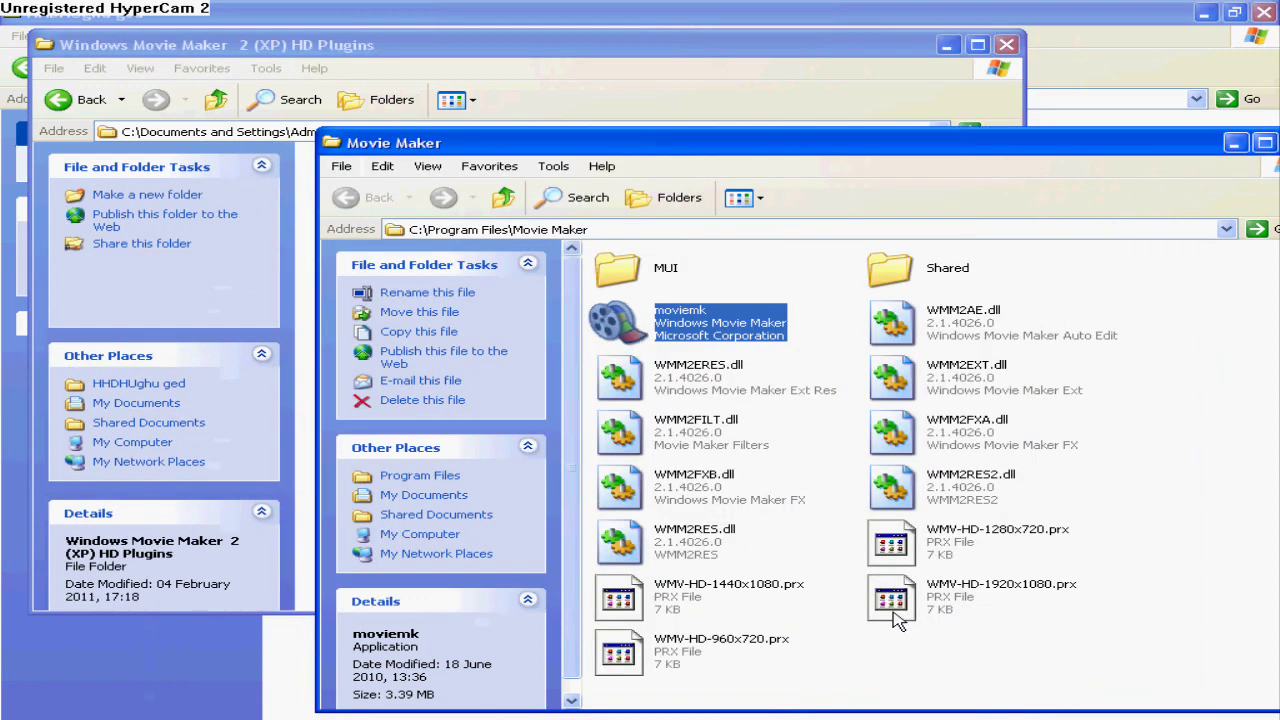
# Close the Movie Maker, HD Plugins and zip folder windows plus the shortcut Properties dialog.
pyautogui.moveTo(785, 143); pyautogui.dragTo(640, 36)
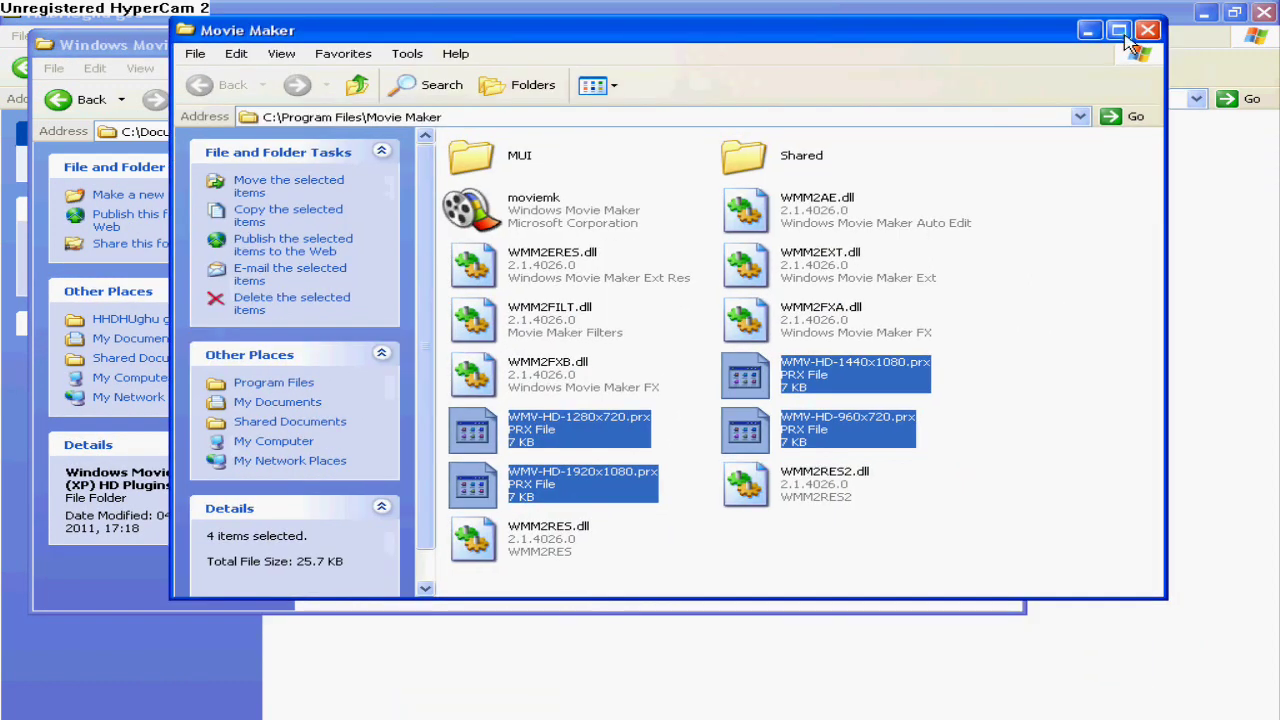
pyautogui.click(1176, 45)
pyautogui.click(1020, 45)
pyautogui.click(1264, 12)
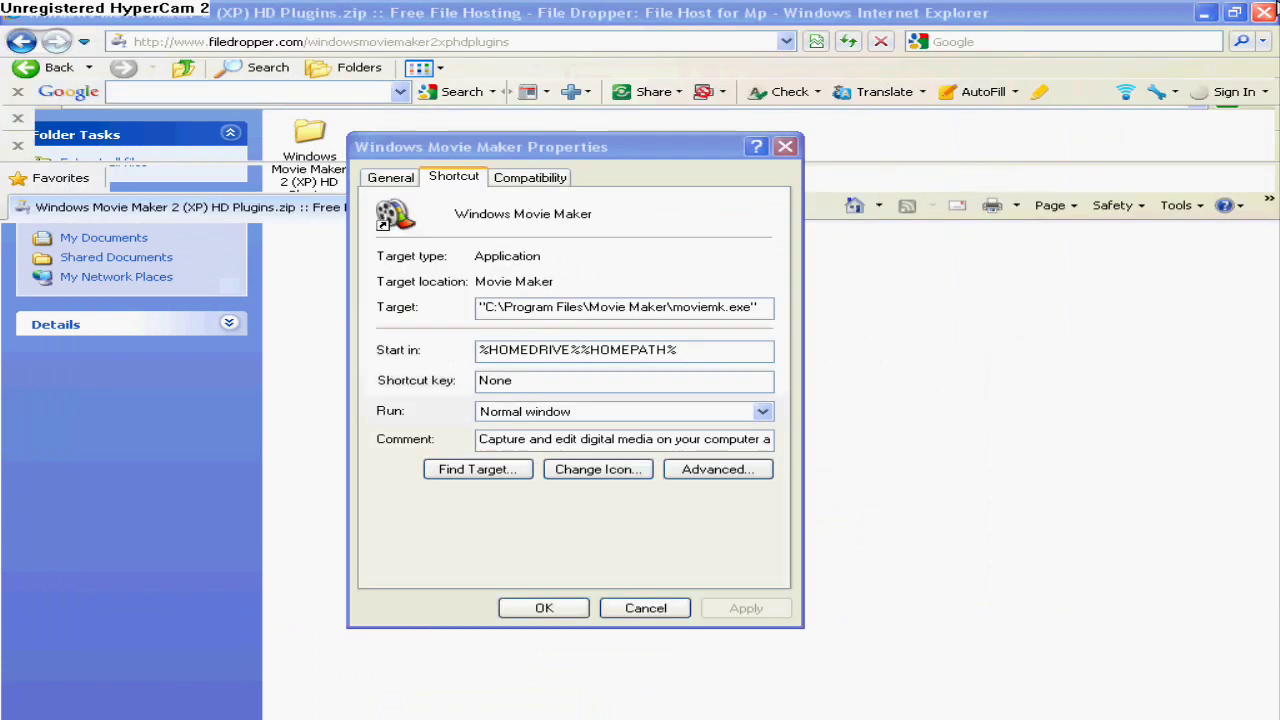
pyautogui.click(786, 147)
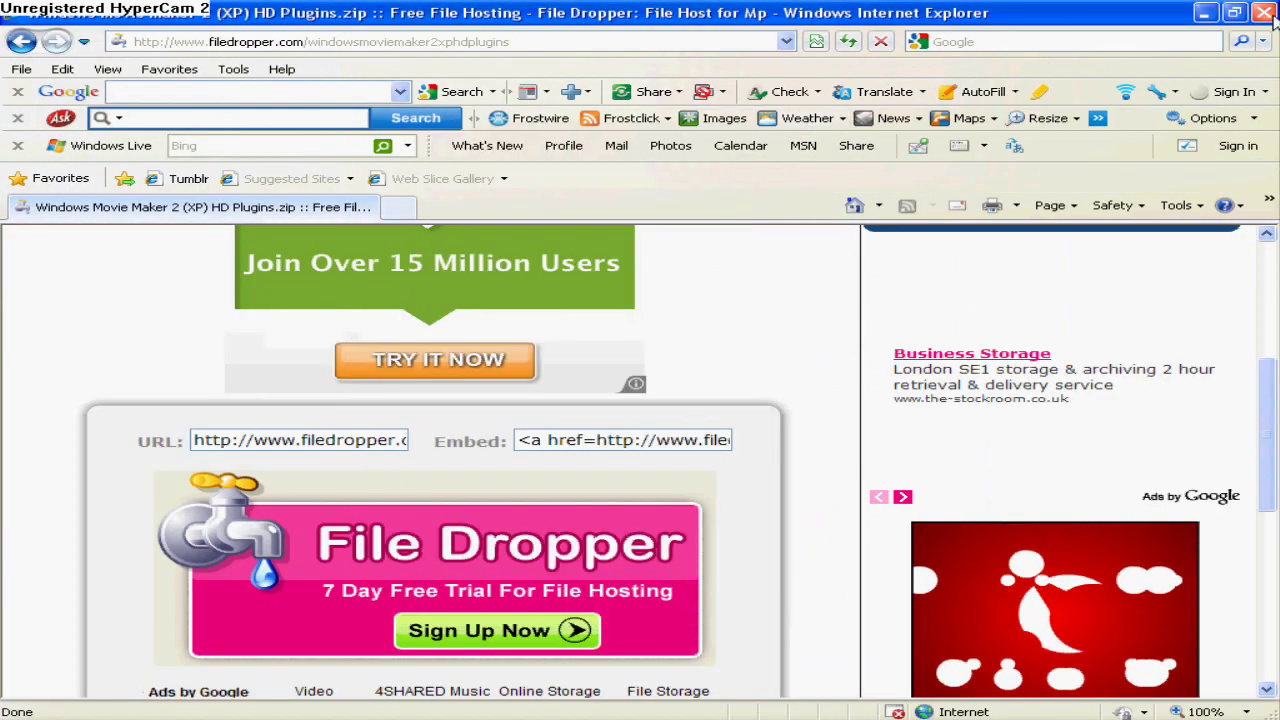
# Launch Movie Maker and delete the Unregistered Hypercam 2 Download clip from the collection.
pyautogui.press('super')
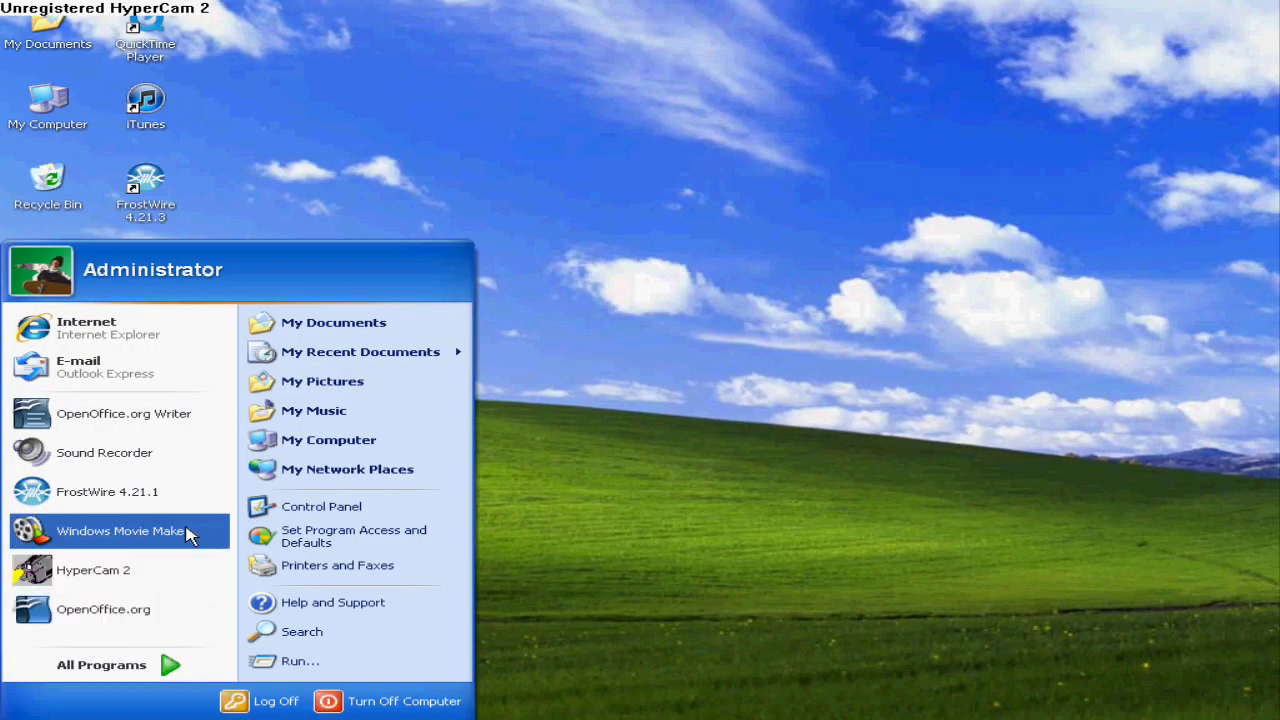
pyautogui.click(180, 530)
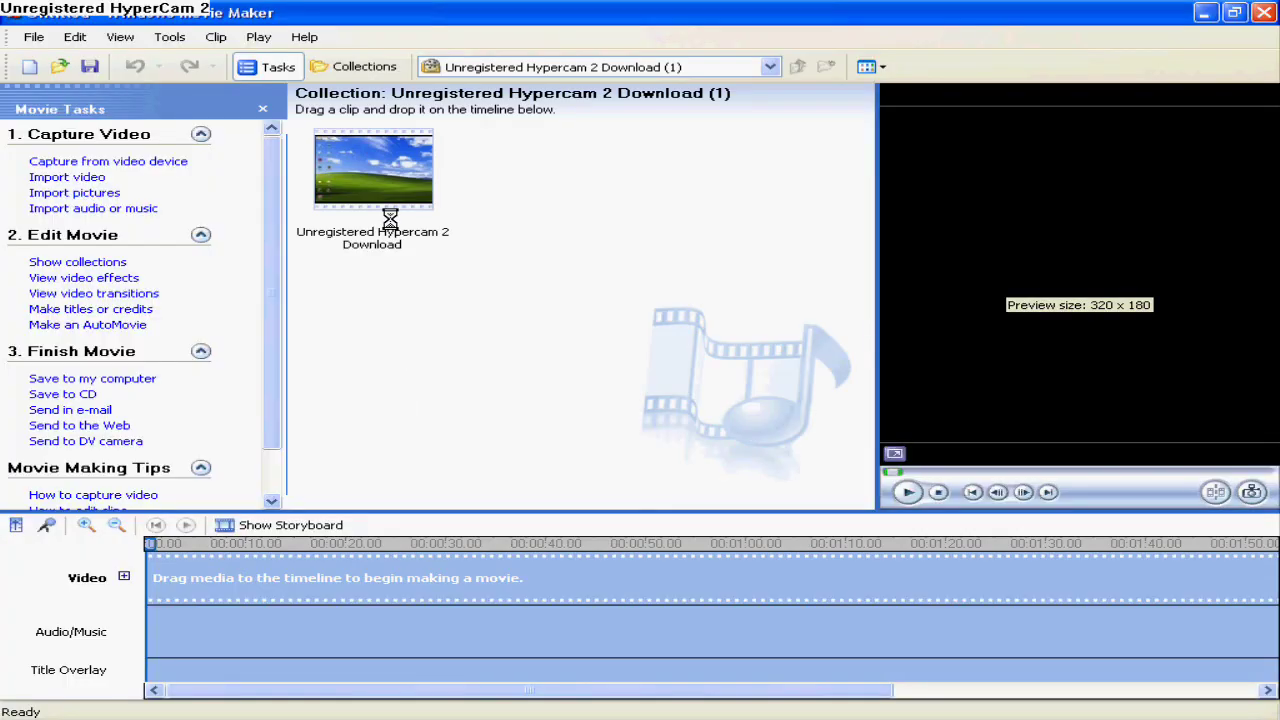
pyautogui.click(398, 187)
pyautogui.rightClick(398, 187)
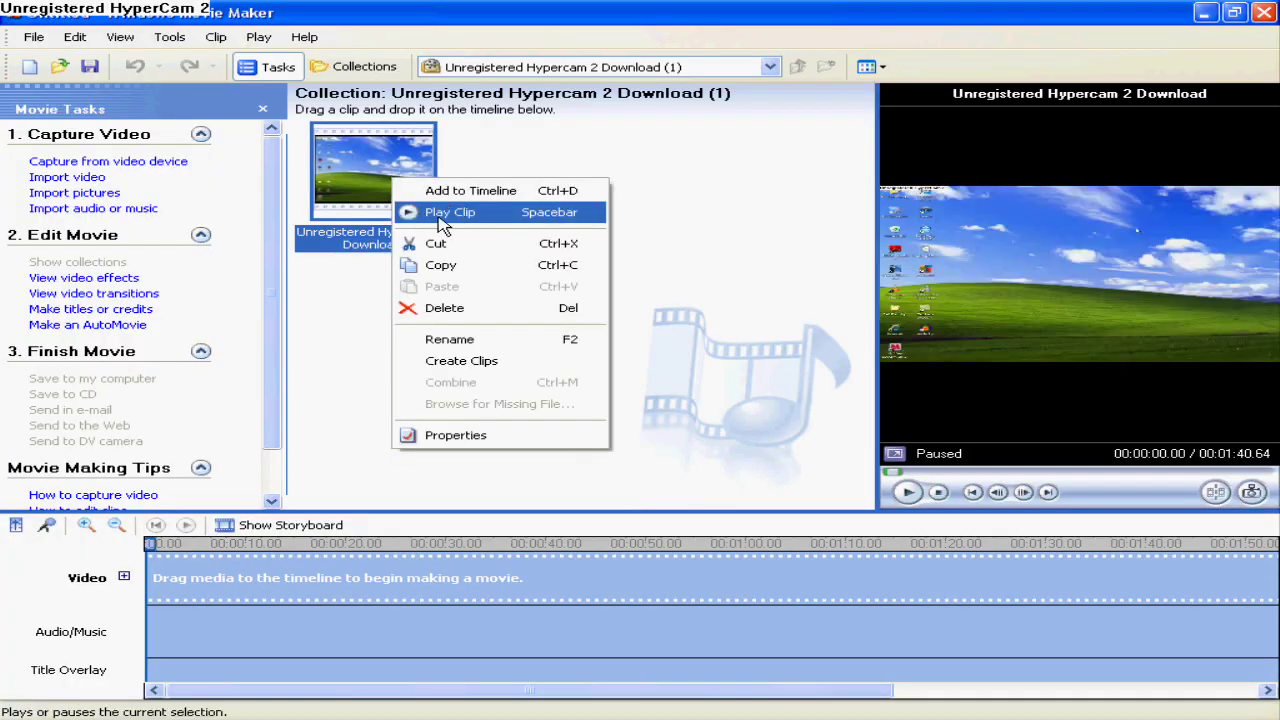
pyautogui.click(446, 306)
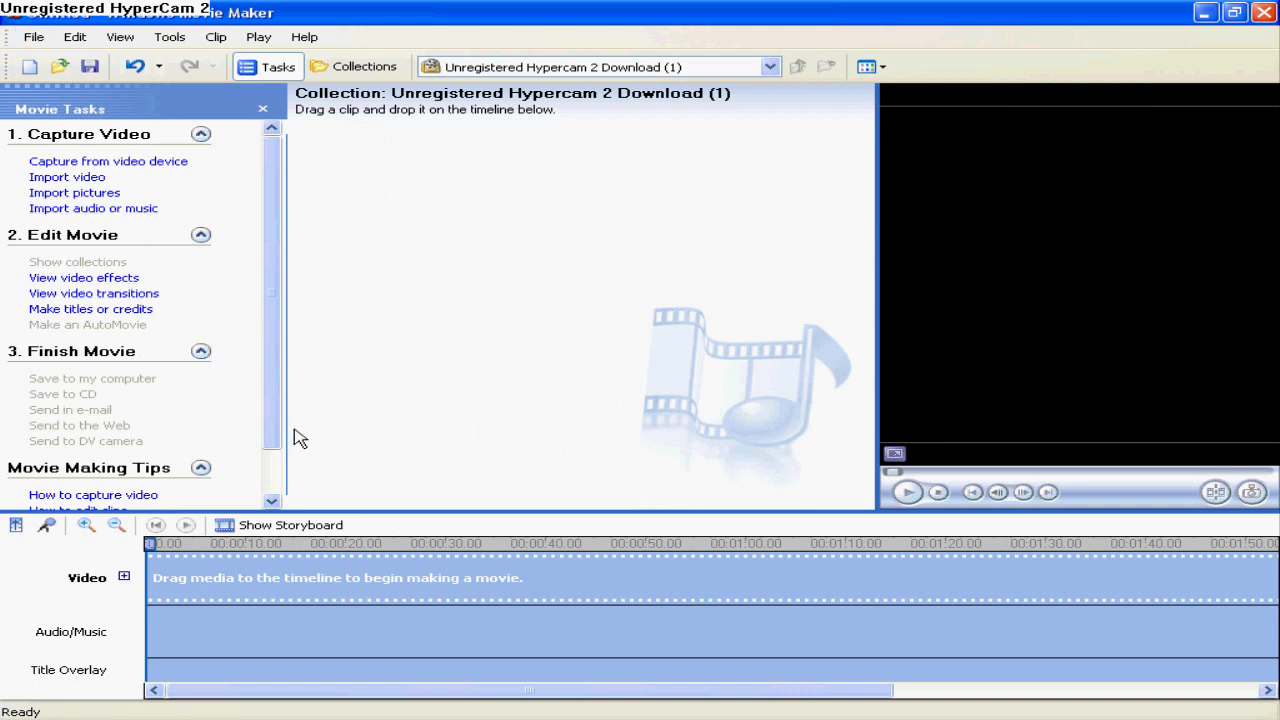
pyautogui.moveTo(92, 378)
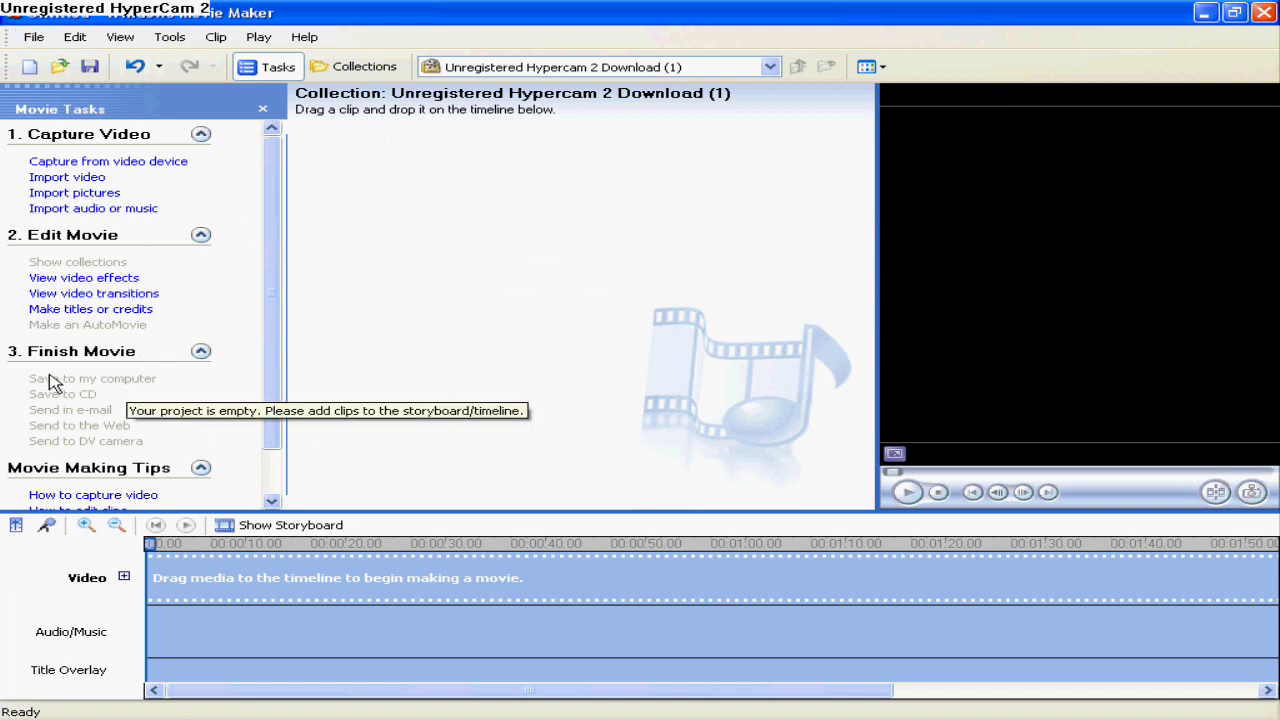
# Import Halo Reach Wallpaper from Iomega HDD (G:) > Dean's Stuff and drag it onto the video track.
pyautogui.click(80, 193)
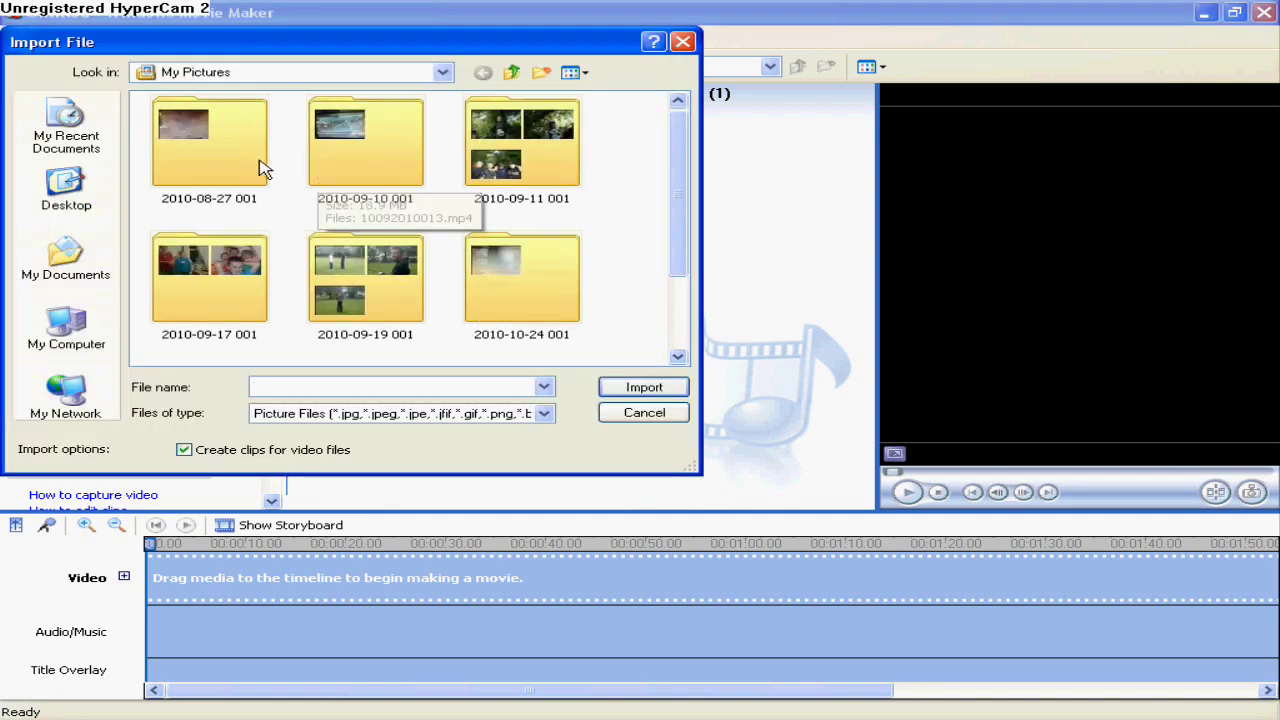
pyautogui.scroll(-3, 680, 247)
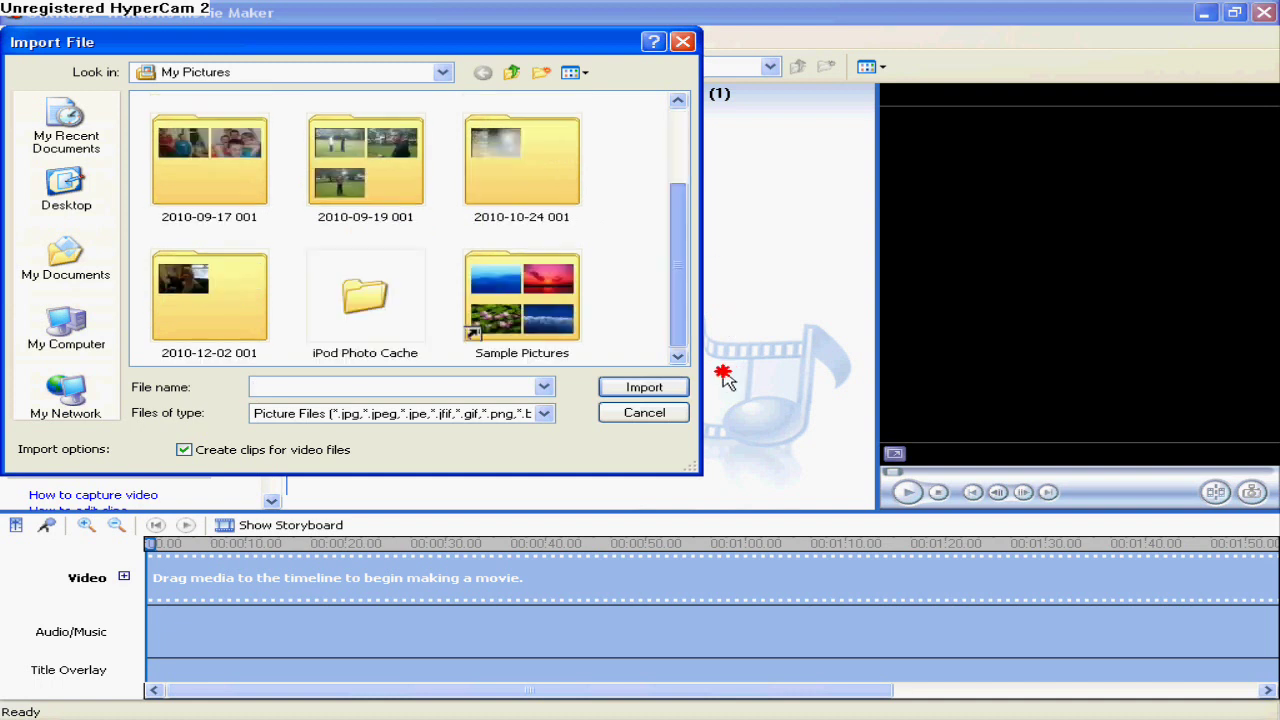
pyautogui.scroll(3, 535, 138)
pyautogui.click(90, 262)
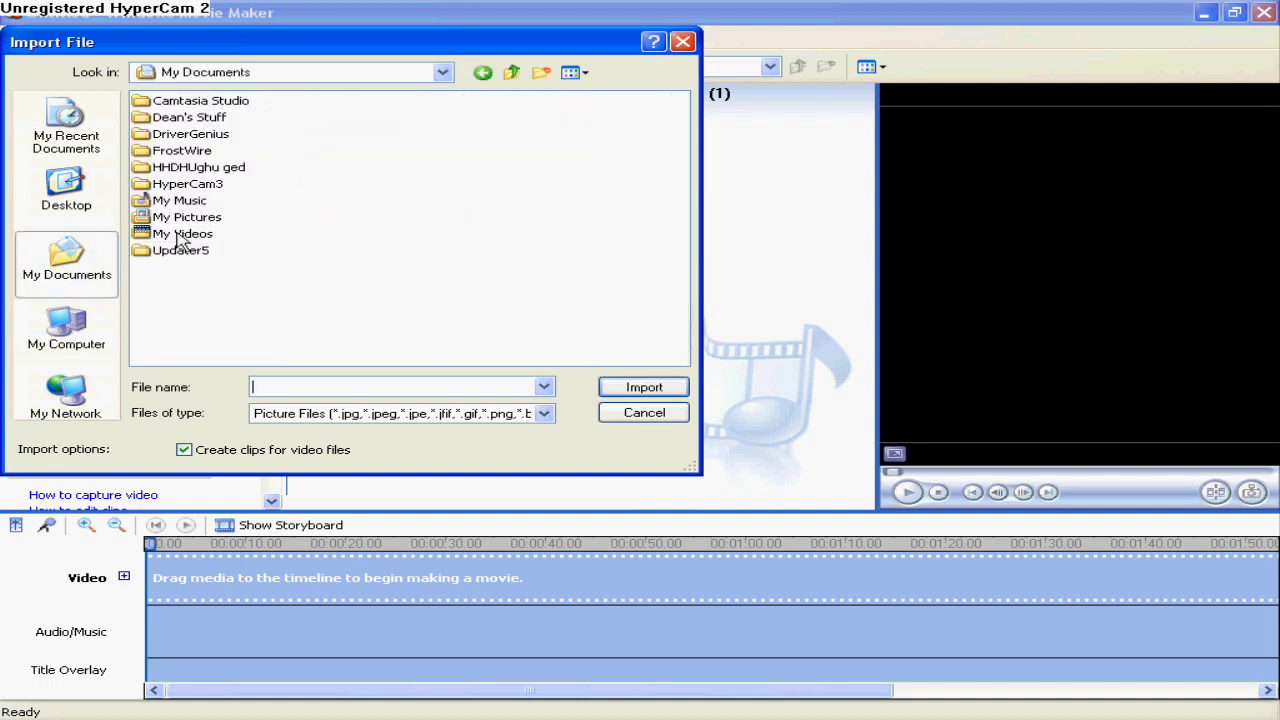
pyautogui.doubleClick(200, 222)
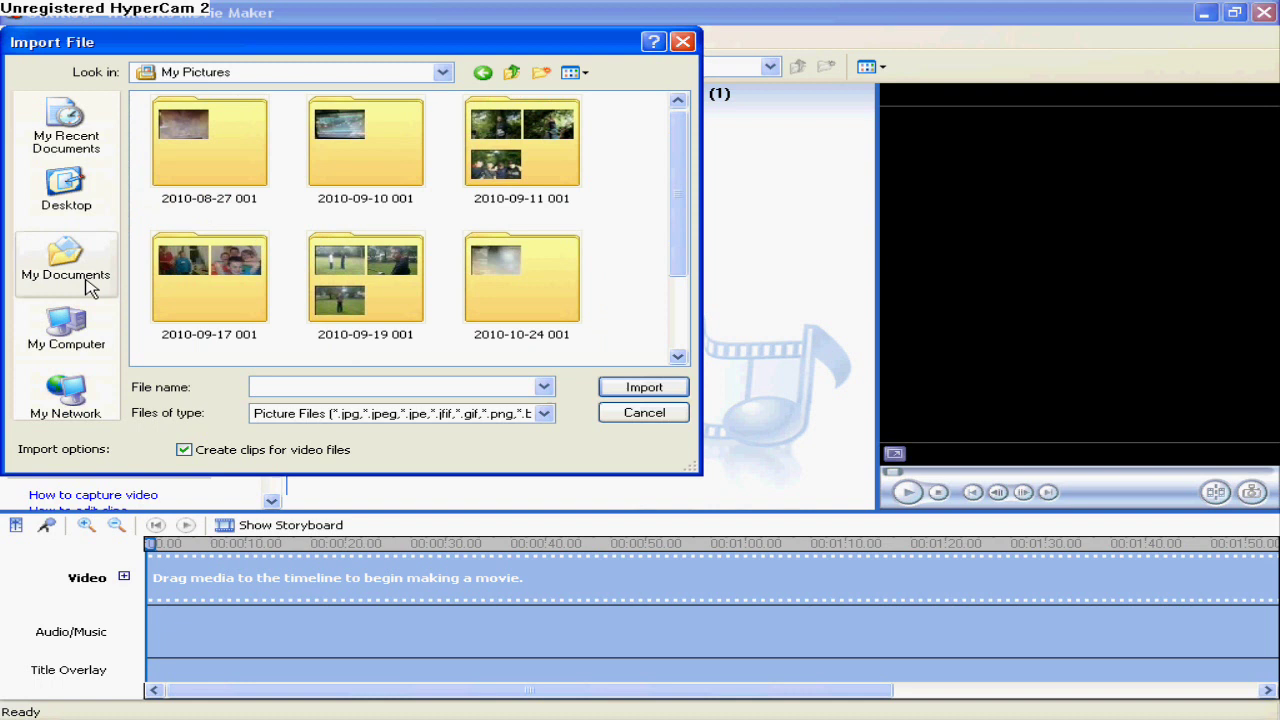
pyautogui.click(66, 328)
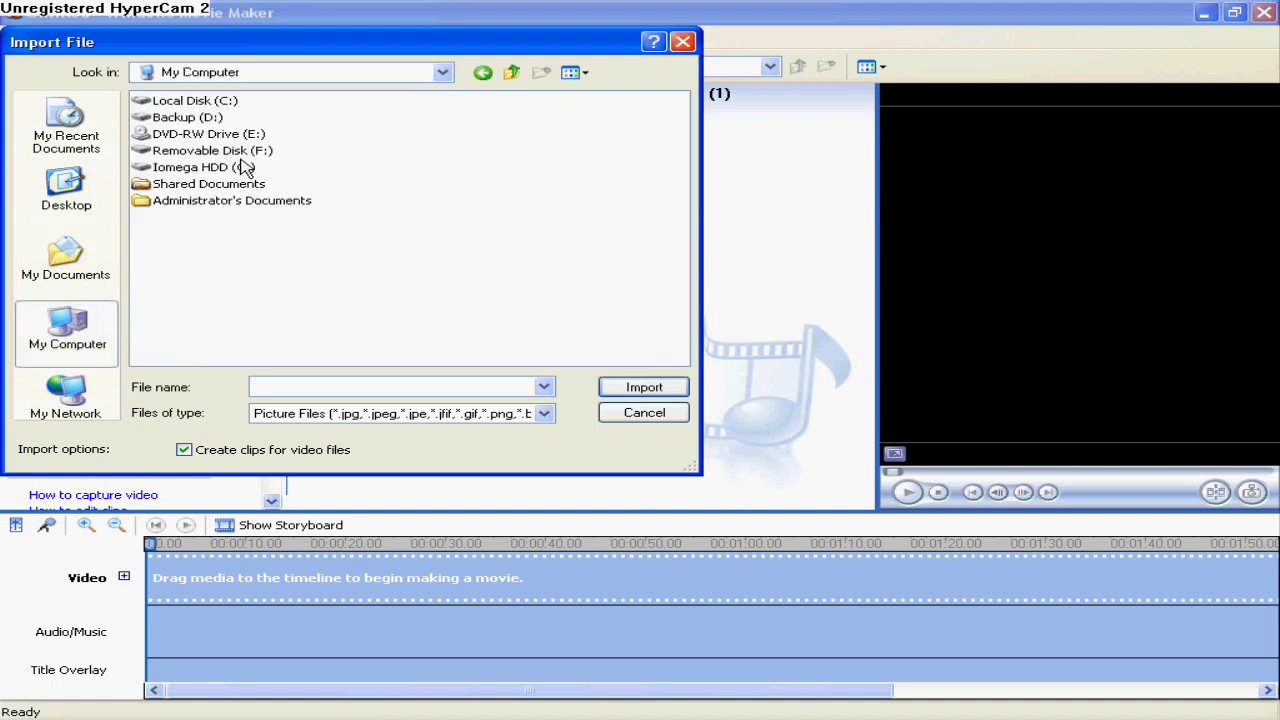
pyautogui.doubleClick(228, 168)
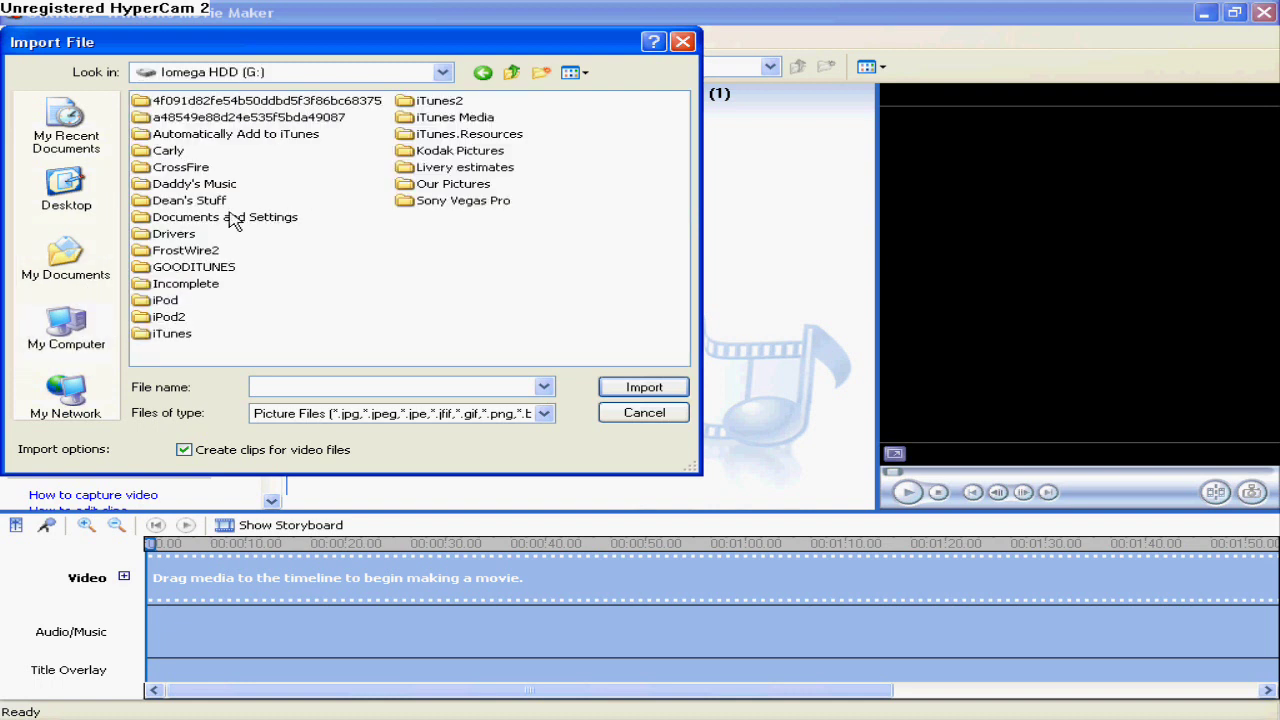
pyautogui.doubleClick(176, 202)
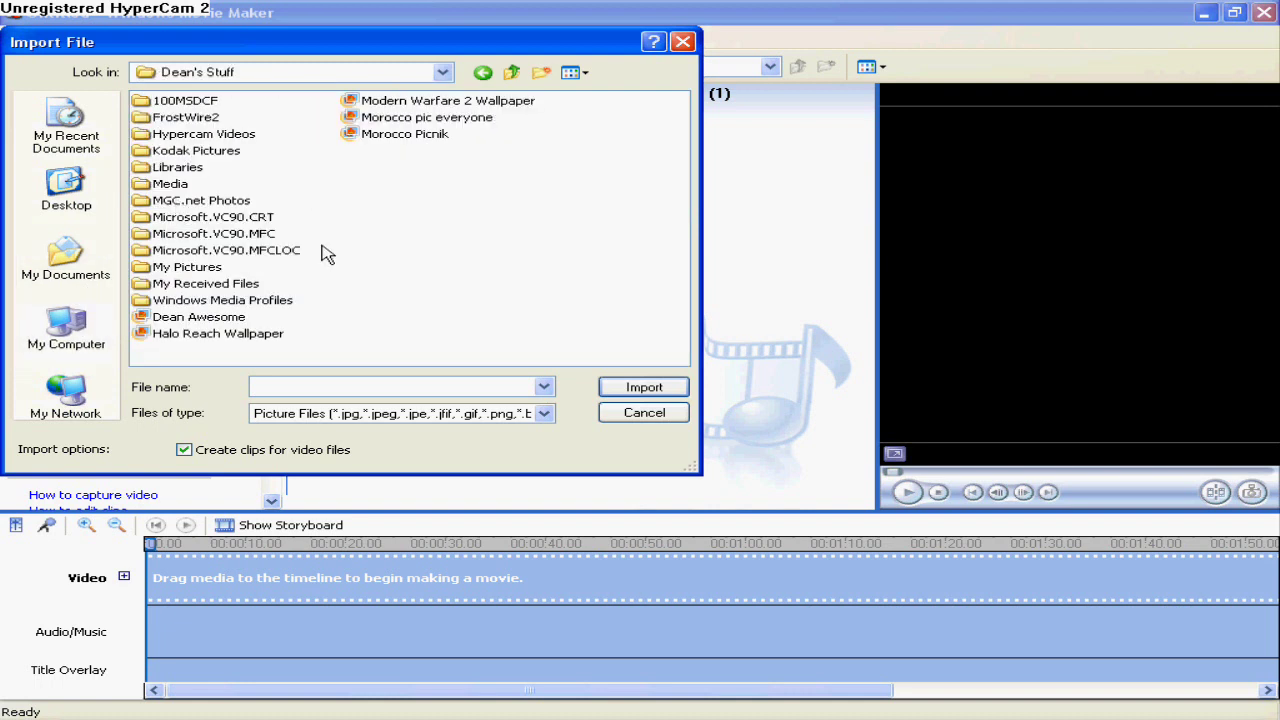
pyautogui.doubleClick(265, 335)
pyautogui.moveTo(395, 185); pyautogui.dragTo(345, 580)
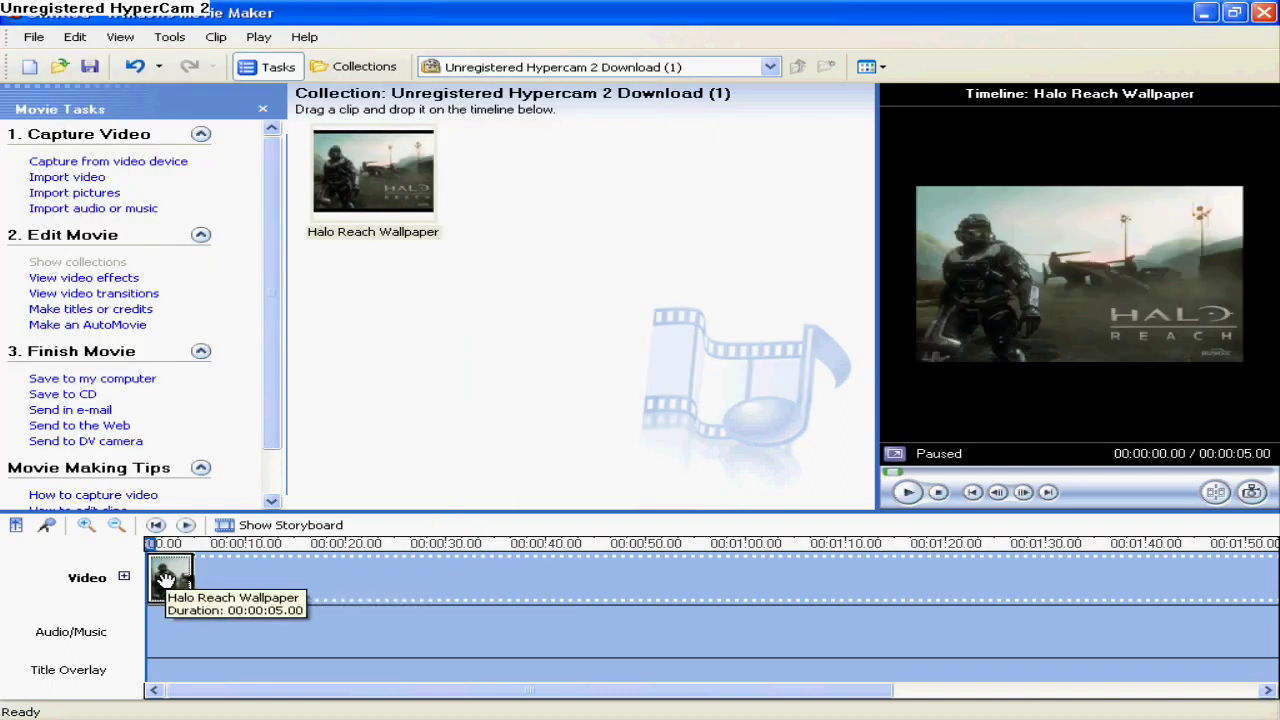
# Choose the WMV-HD-1280x720 profile under Other settings in the Save Movie Wizard.
pyautogui.click(118, 383)
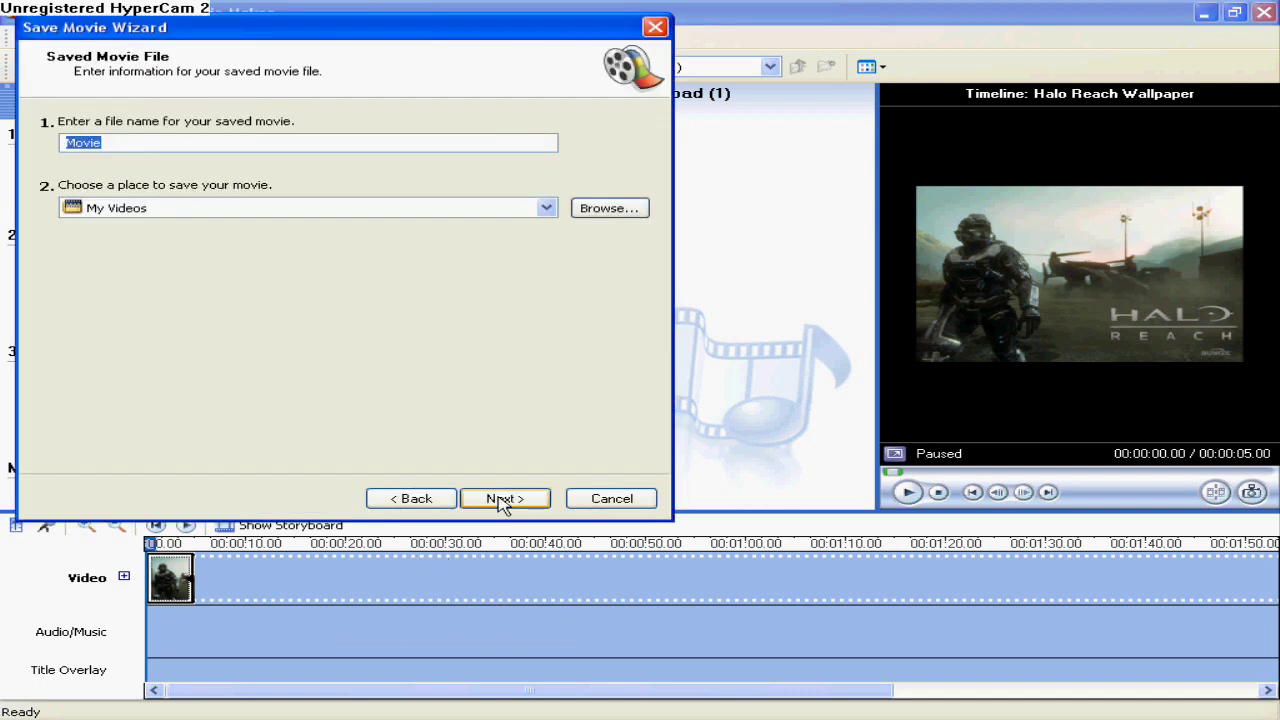
pyautogui.click(502, 500)
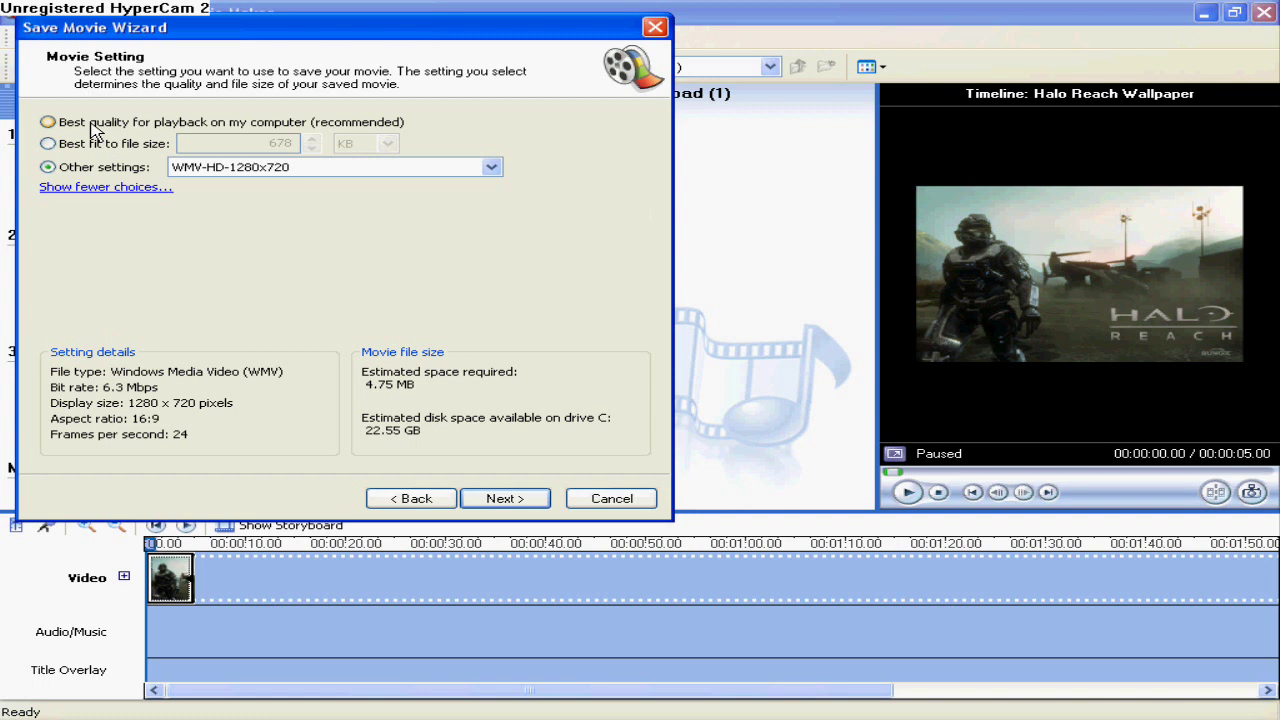
pyautogui.click(91, 123)
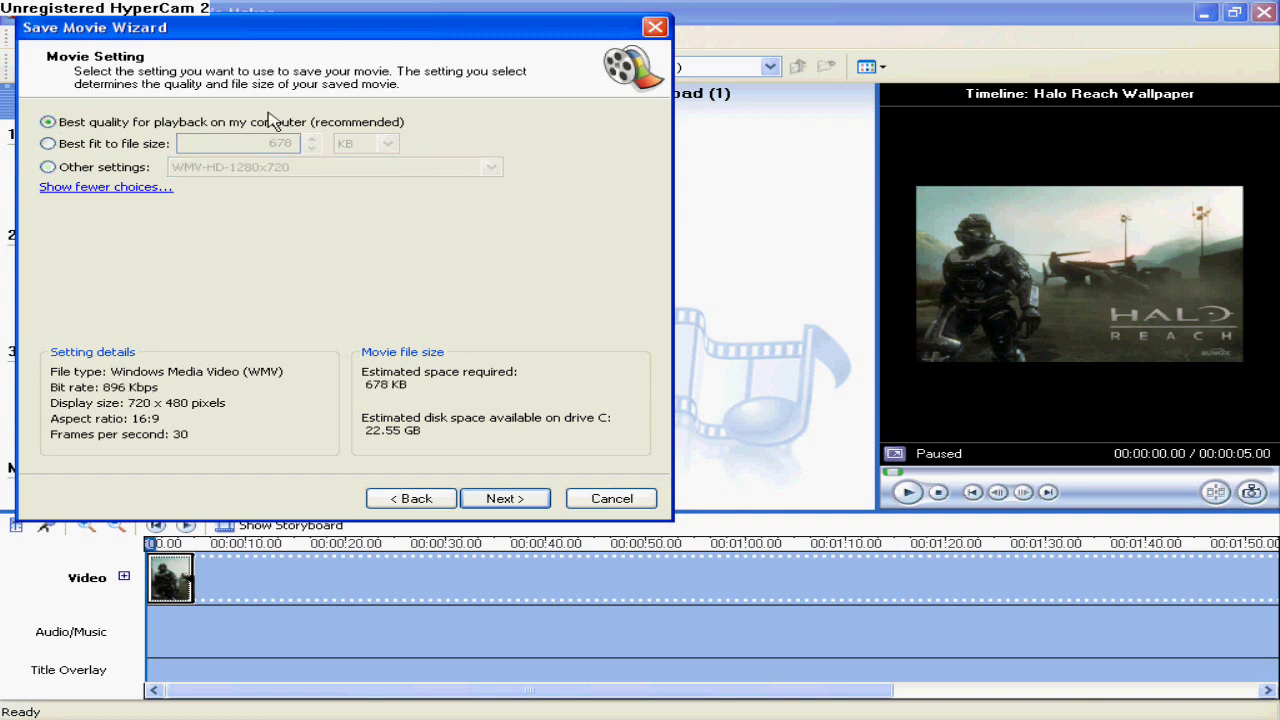
pyautogui.click(115, 168)
pyautogui.click(497, 168)
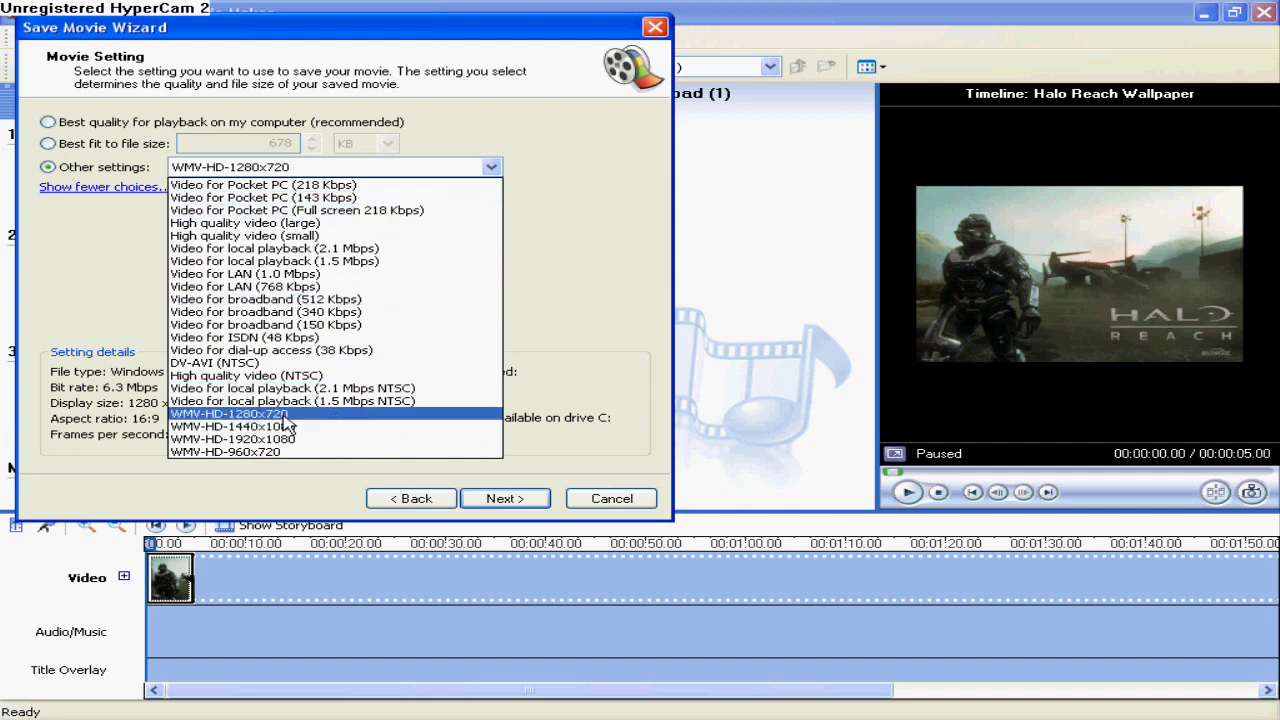
pyautogui.click(238, 415)
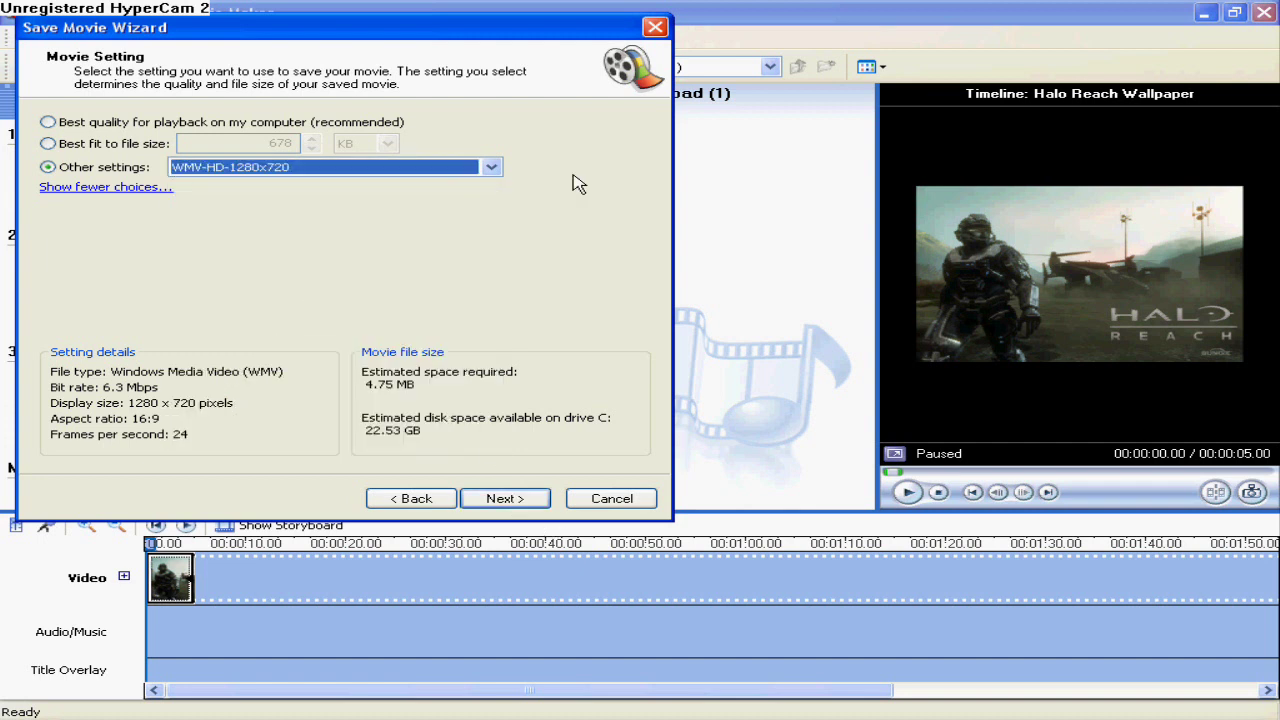
# Close the wizard and quit Movie Maker without saving the project.
pyautogui.click(654, 28)
pyautogui.click(1266, 12)
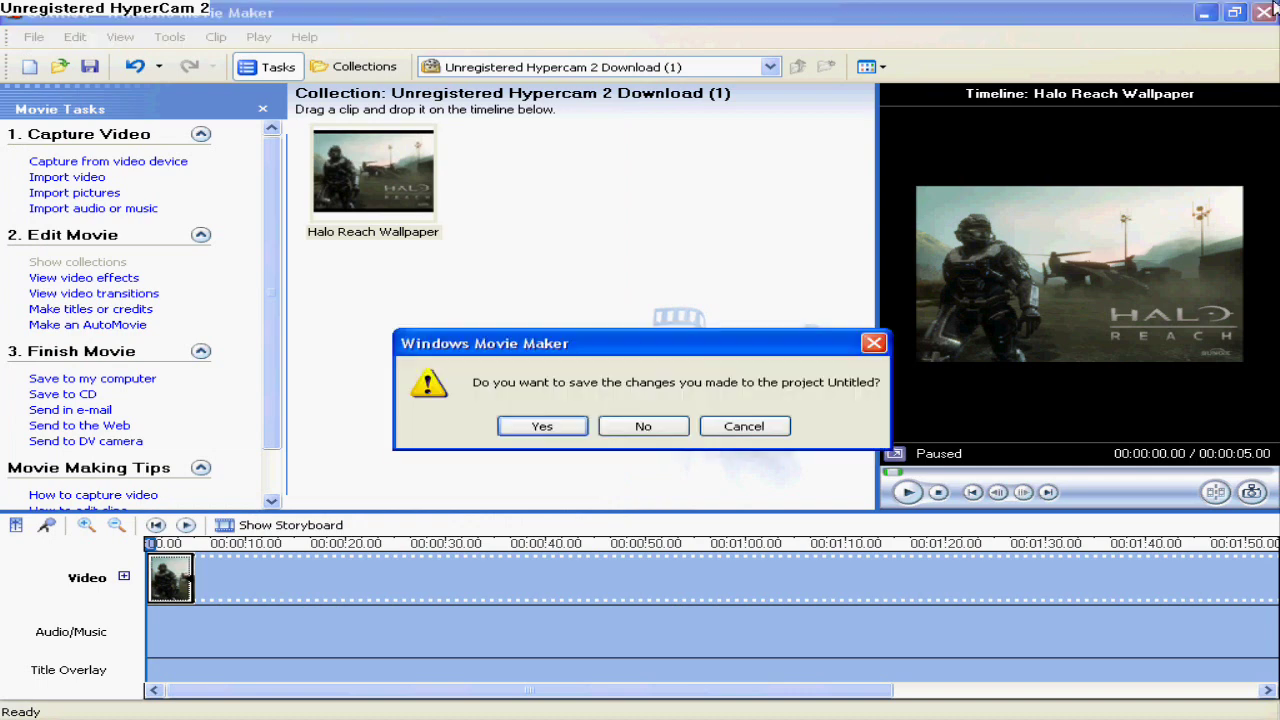
pyautogui.click(645, 426)
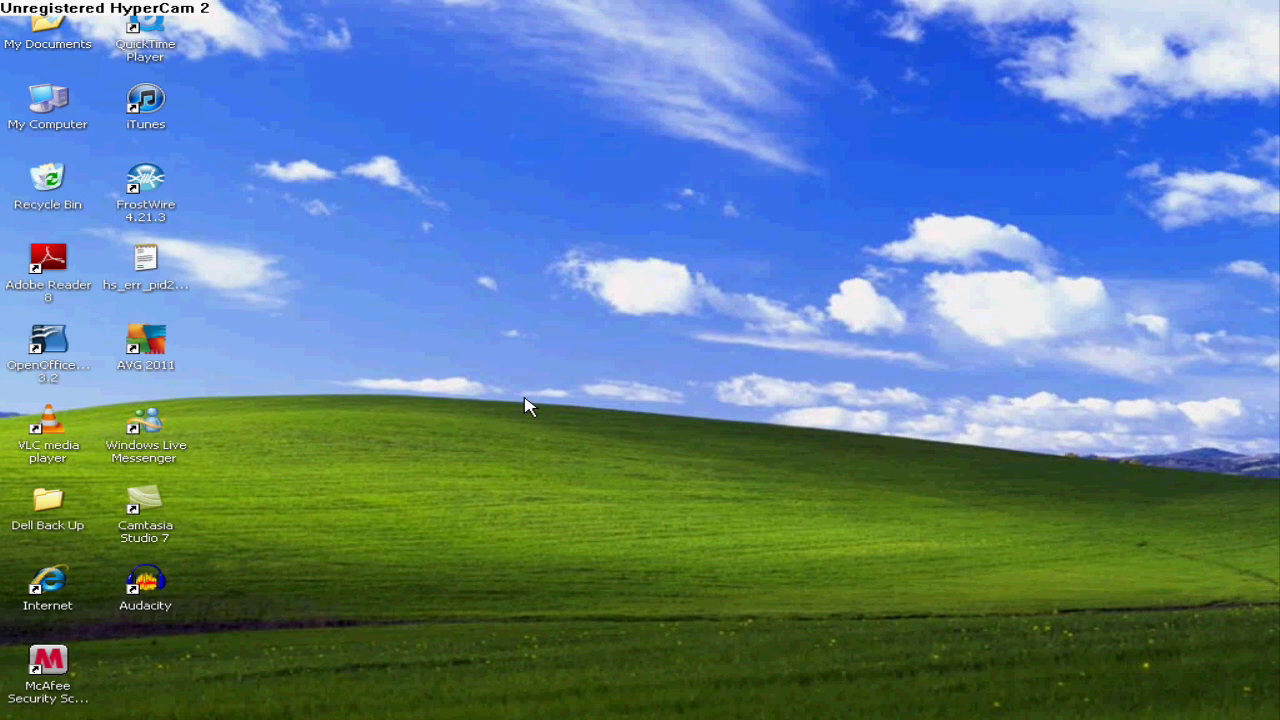
pyautogui.doubleClick(40, 585)
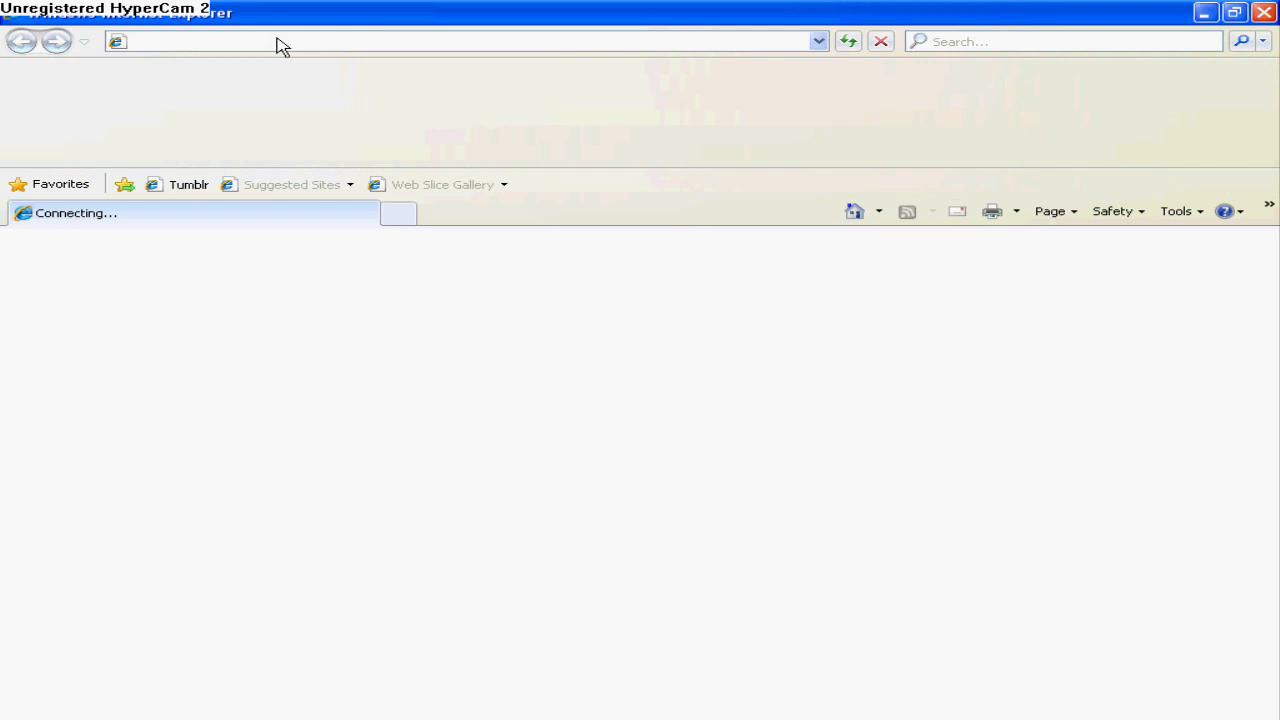
pyautogui.write('you')
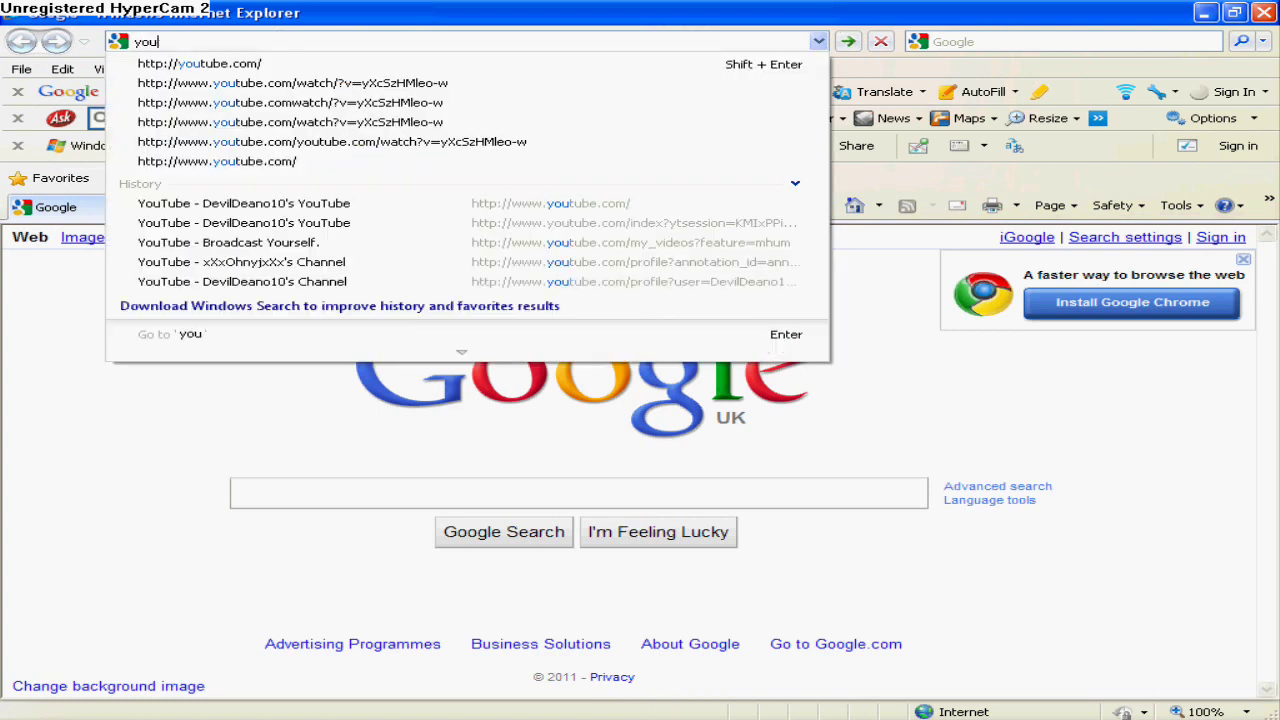
pyautogui.press('Down')
pyautogui.press('Return')
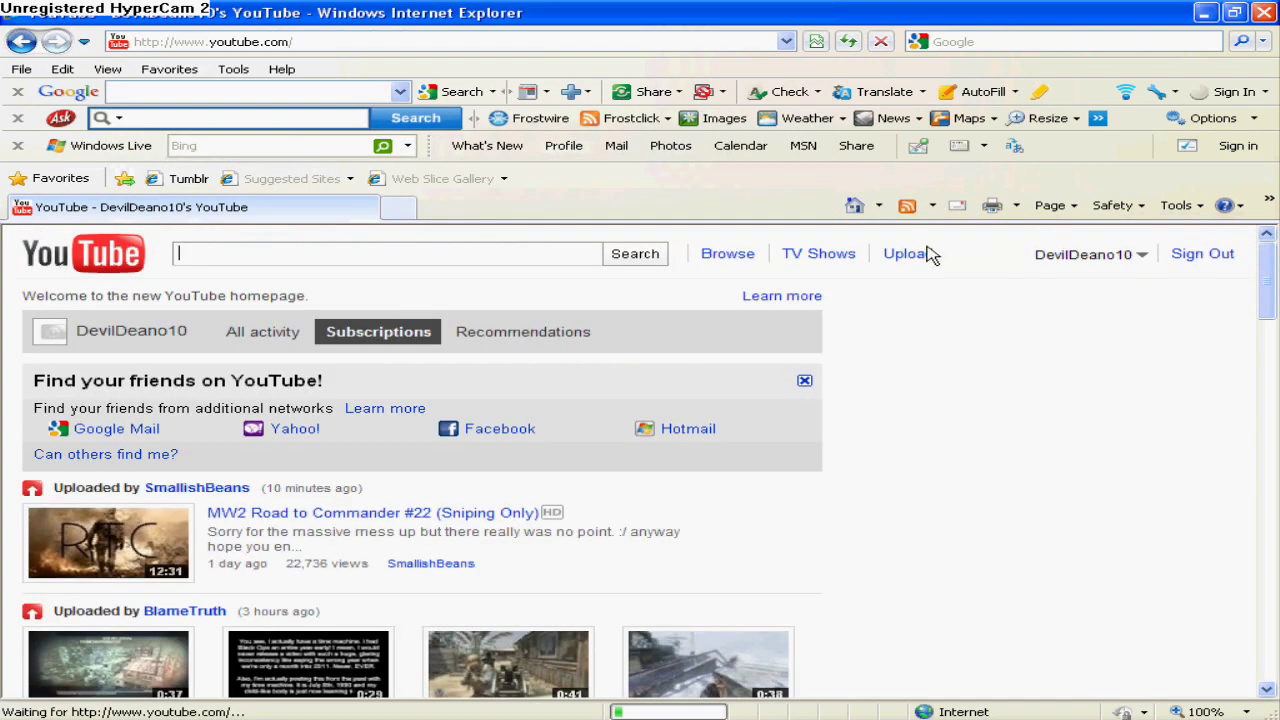
pyautogui.click(905, 258)
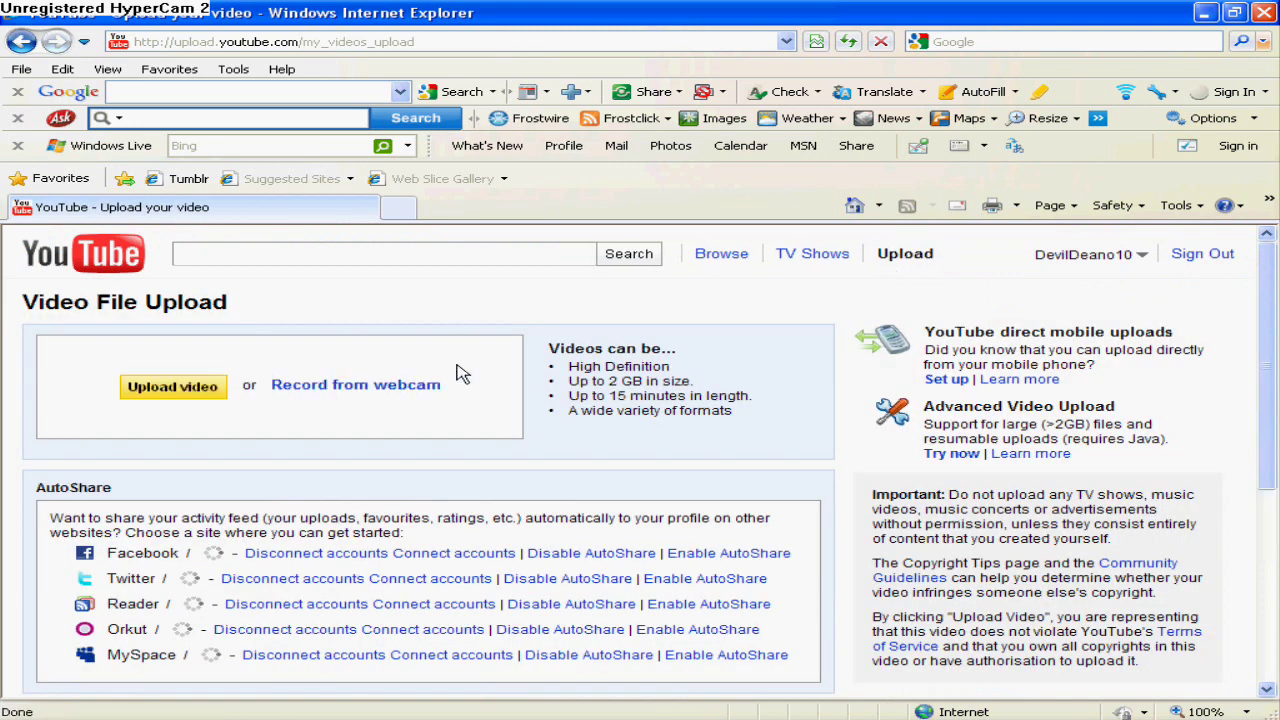
pyautogui.click(172, 388)
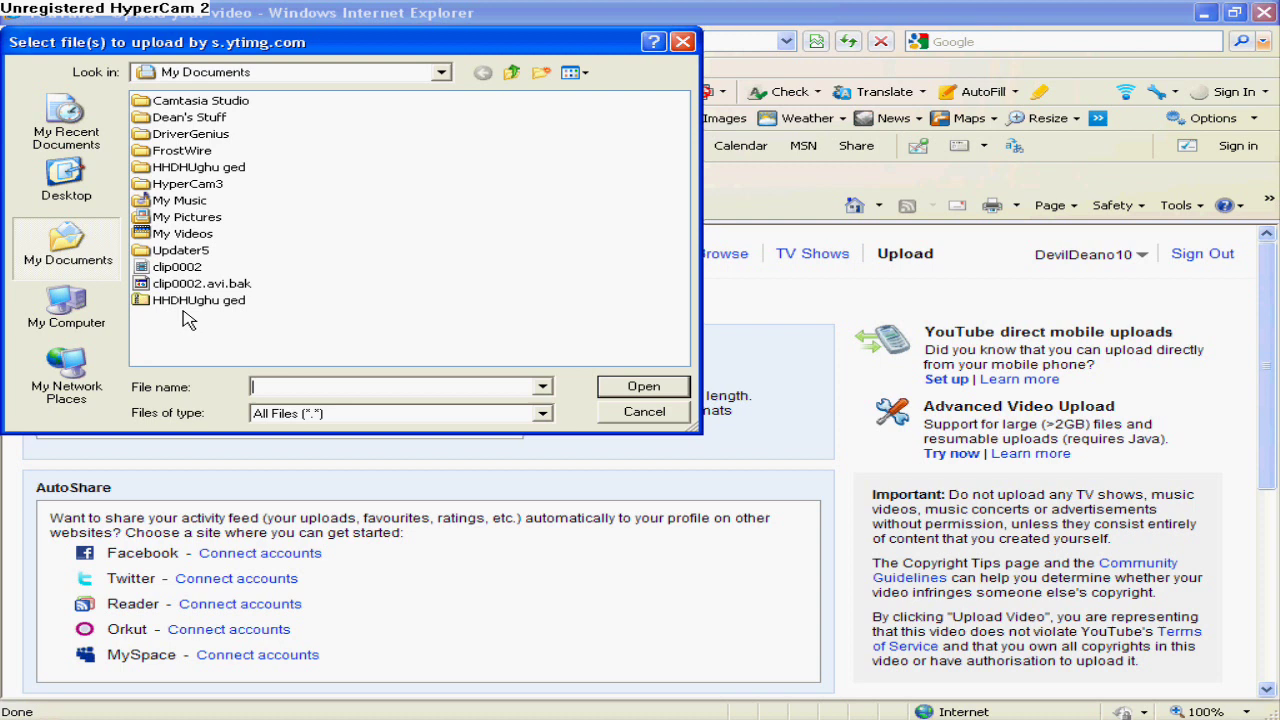
pyautogui.click(682, 41)
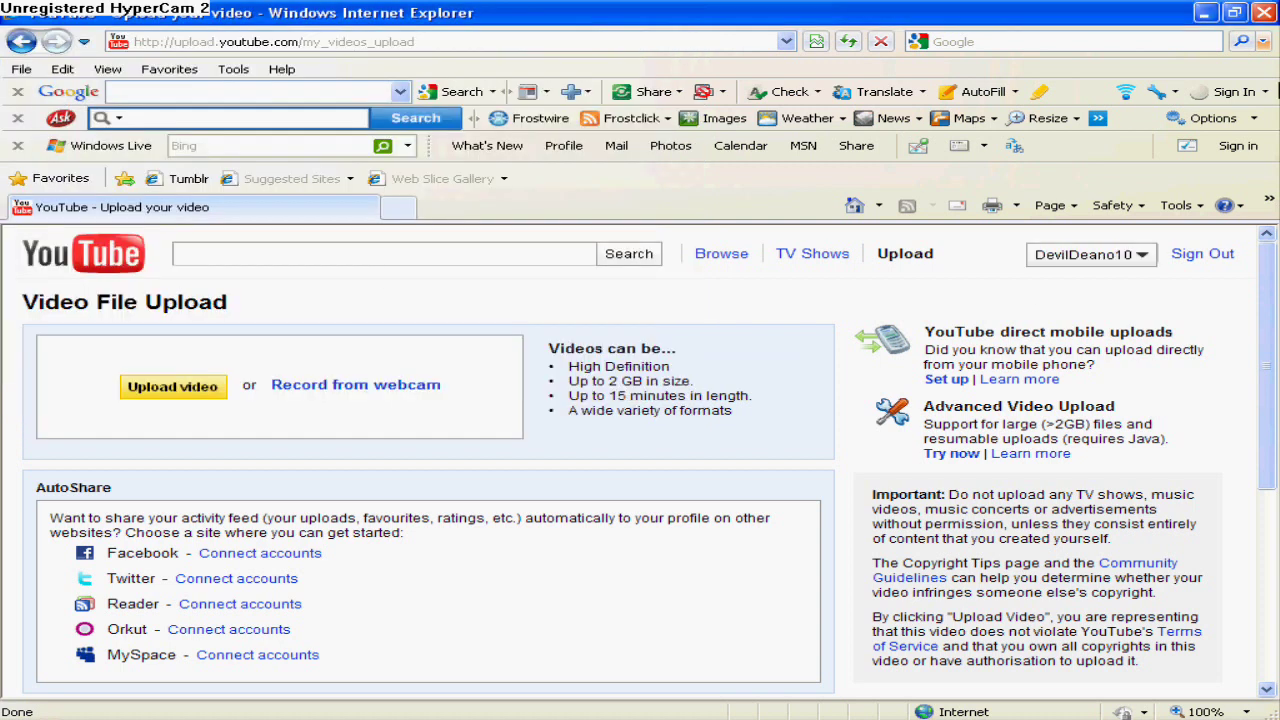
pyautogui.click(1259, 12)
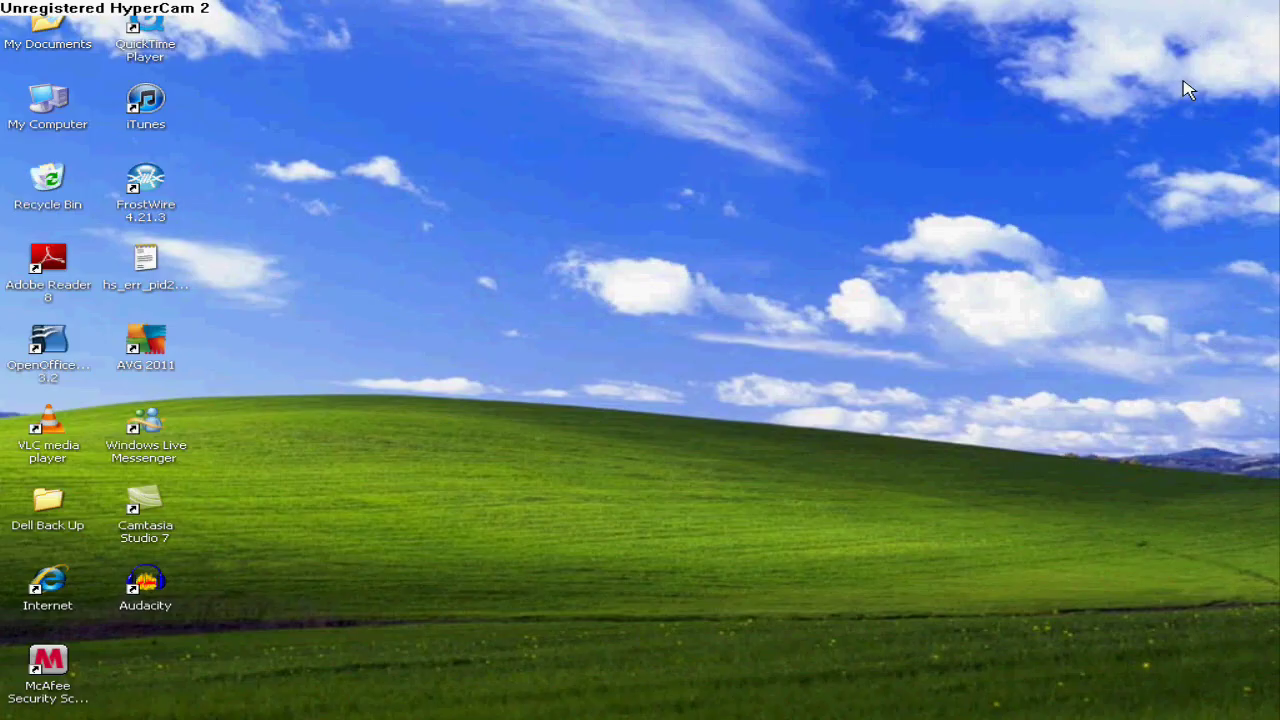